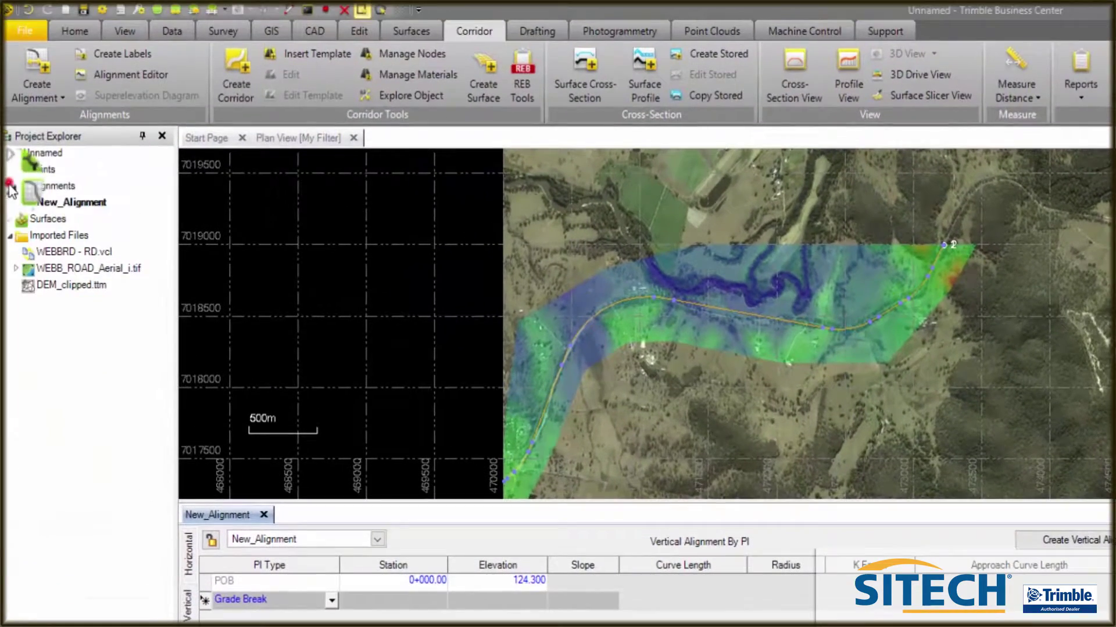
- Open the profile view of New_Alignment and inspect the start of the ground profile
{"action": "right_click", "coordinate": [74, 200]}
{"action": "left_click", "coordinate": [119, 211]}
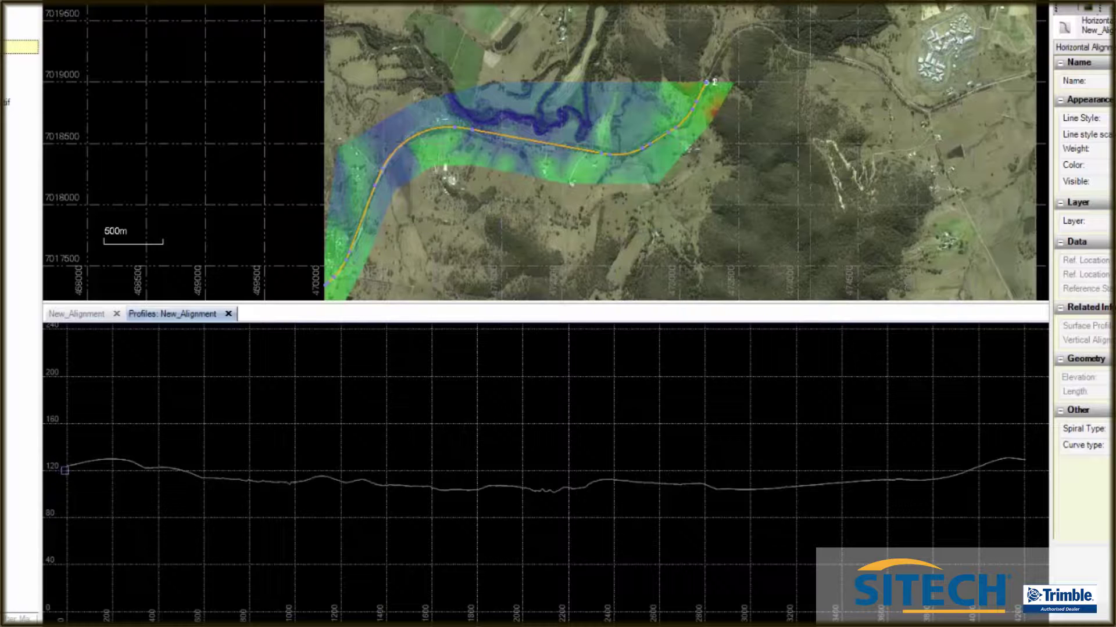
{"action": "scroll", "coordinate": [81, 474], "scroll_direction": "up", "scroll_amount": 5}
{"action": "scroll", "coordinate": [82, 474], "scroll_direction": "up", "scroll_amount": 4}
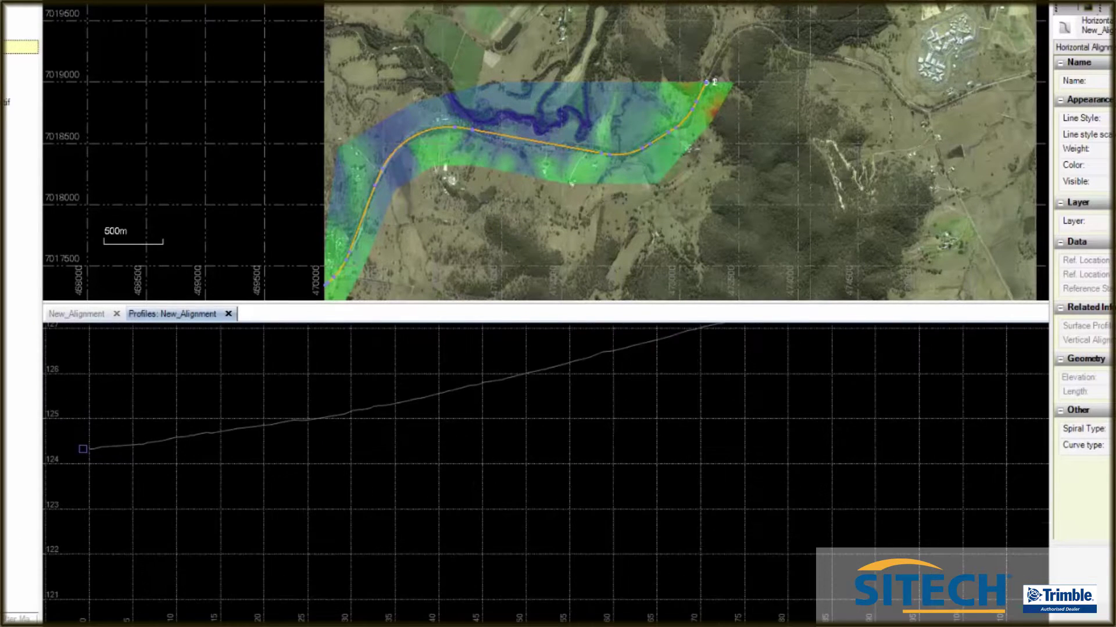
{"action": "scroll", "coordinate": [79, 451], "scroll_direction": "down", "scroll_amount": 8}
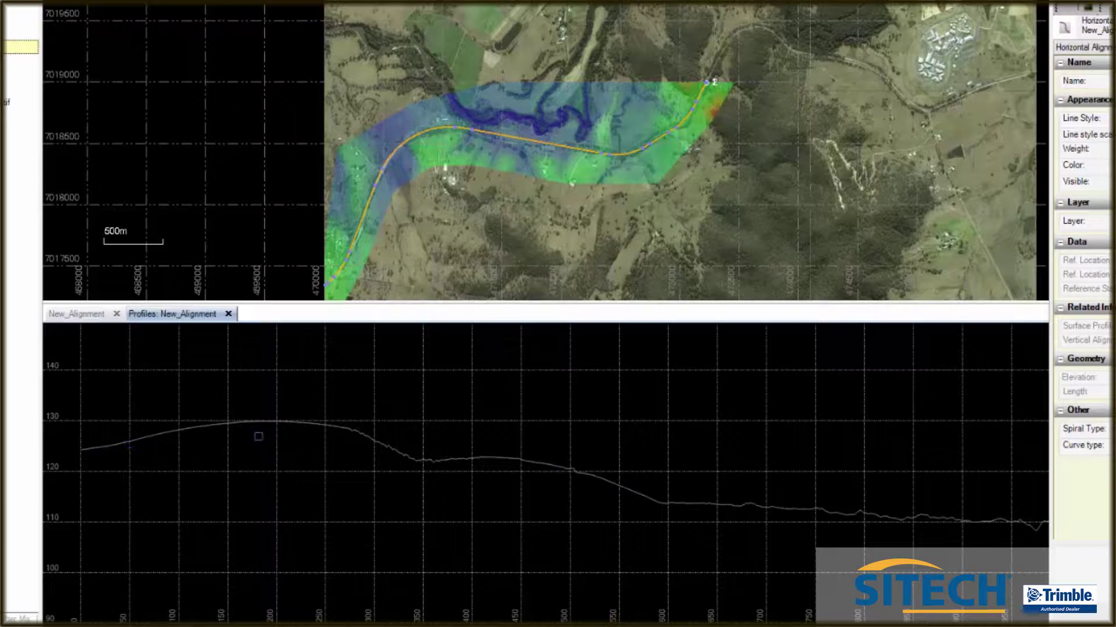
- Add a grade break to New_Alignment's vertical alignment at station 0+200.00 with elevation 128.000
{"action": "scroll", "coordinate": [274, 421], "scroll_direction": "up", "scroll_amount": 3}
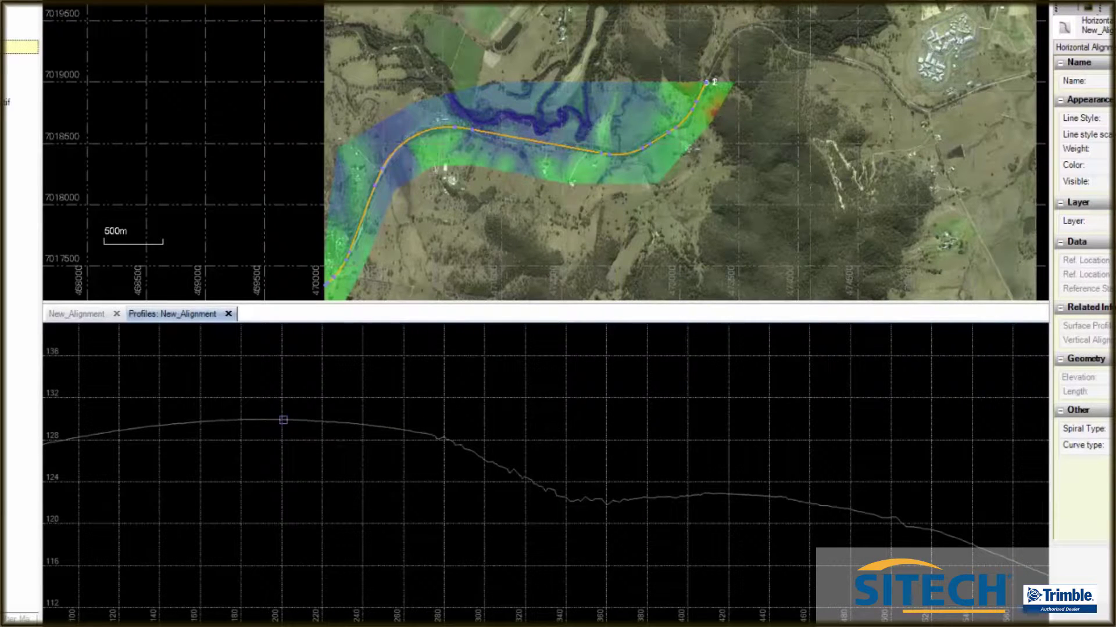
{"action": "scroll", "coordinate": [283, 420], "scroll_direction": "up", "scroll_amount": 3}
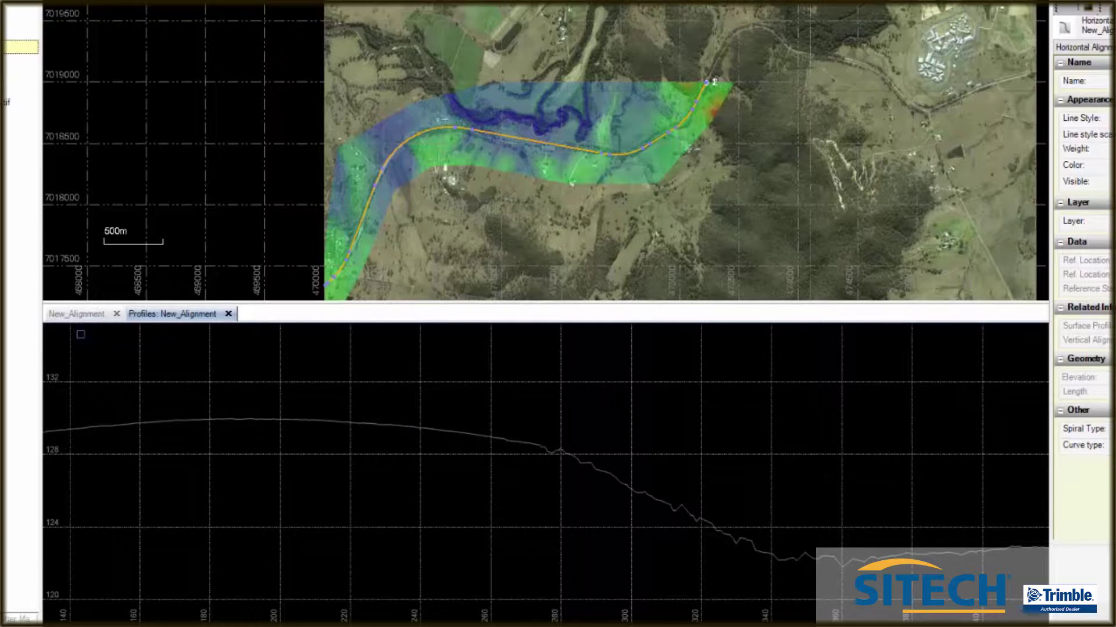
{"action": "left_click", "coordinate": [81, 313]}
{"action": "left_click", "coordinate": [261, 389]}
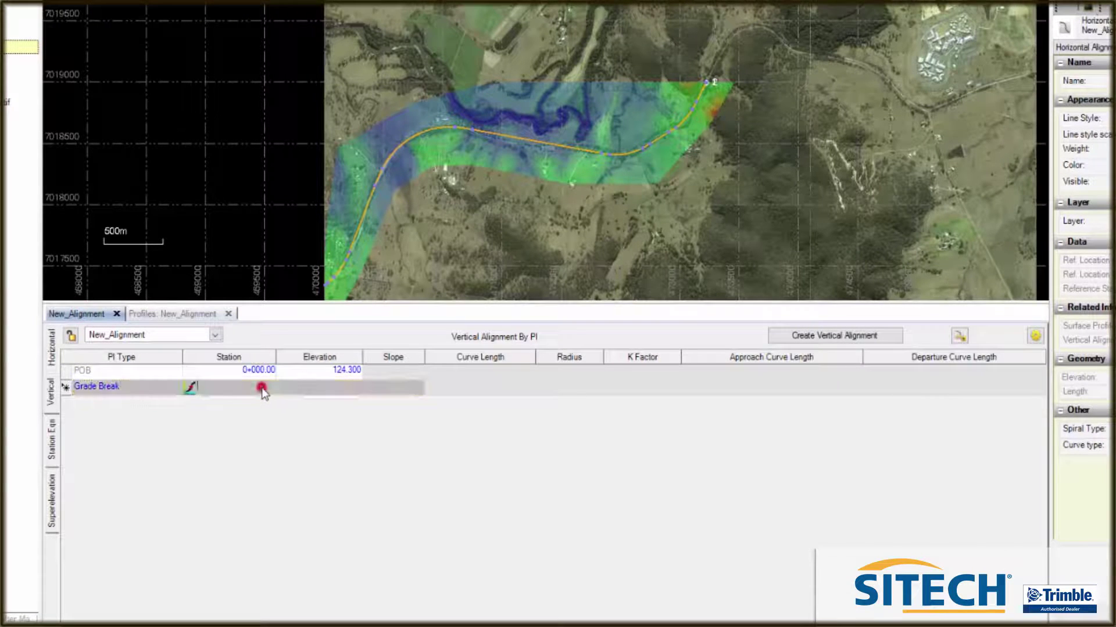
{"action": "type", "text": "200"}
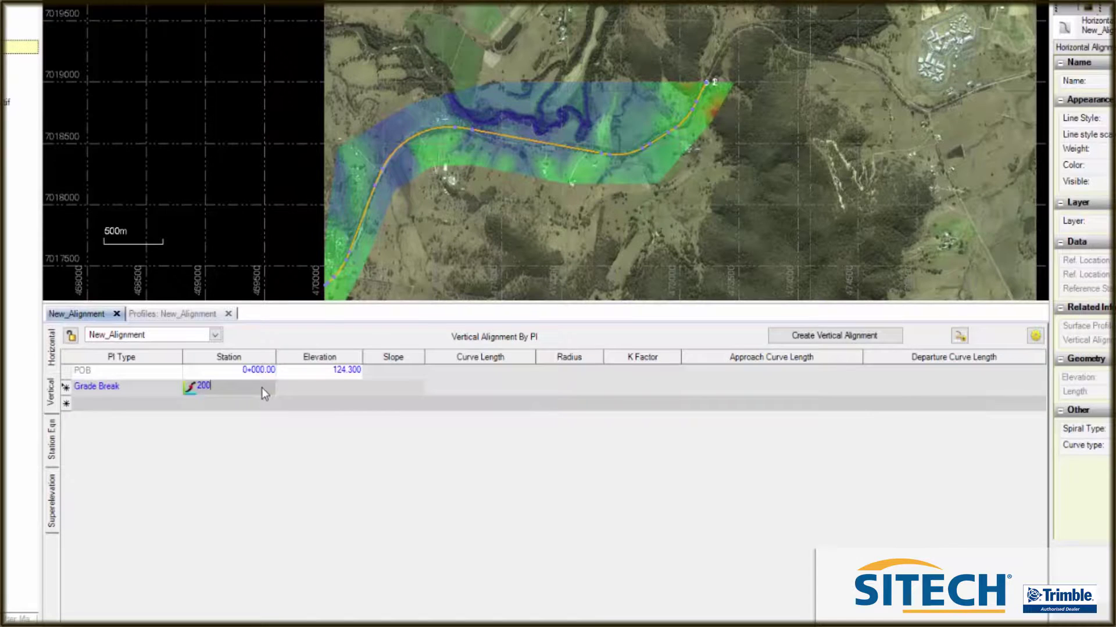
{"action": "left_click", "coordinate": [344, 388]}
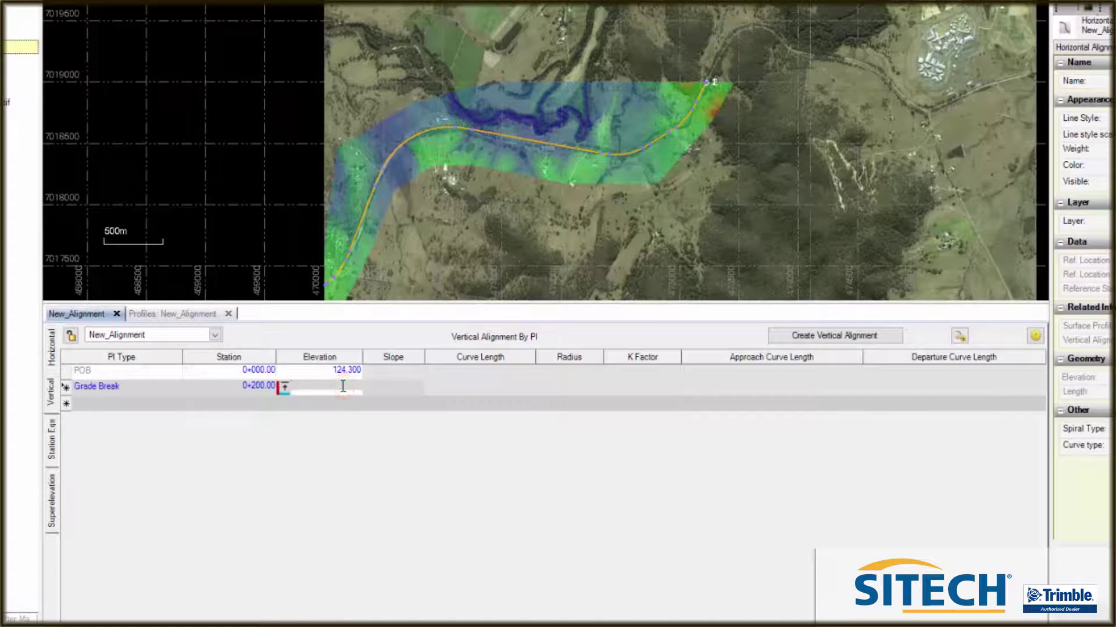
{"action": "key", "text": "Return"}
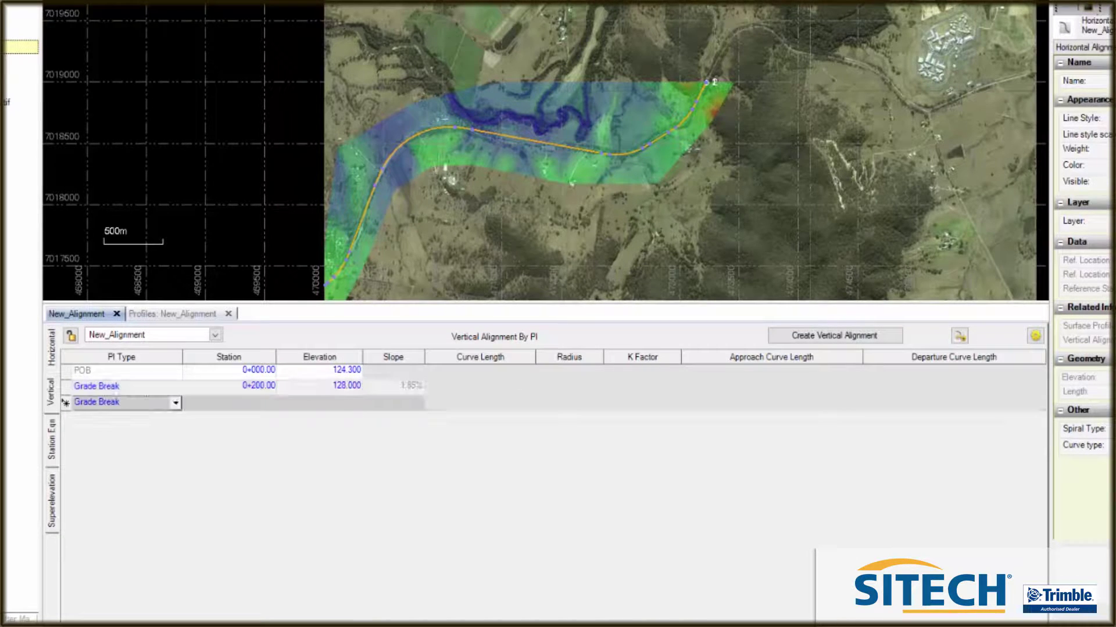
- Locate the foot of the descending ground profile and add a grade break at station 0+594.00 with elevation 114.000
{"action": "left_click", "coordinate": [197, 312]}
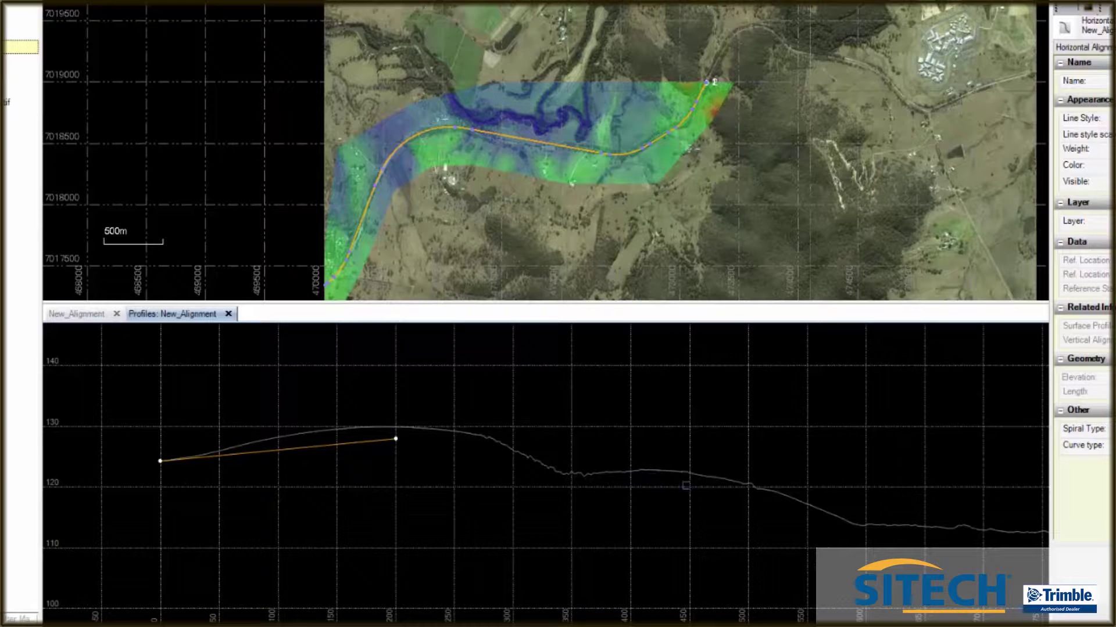
{"action": "scroll", "coordinate": [862, 520], "scroll_direction": "up", "scroll_amount": 8}
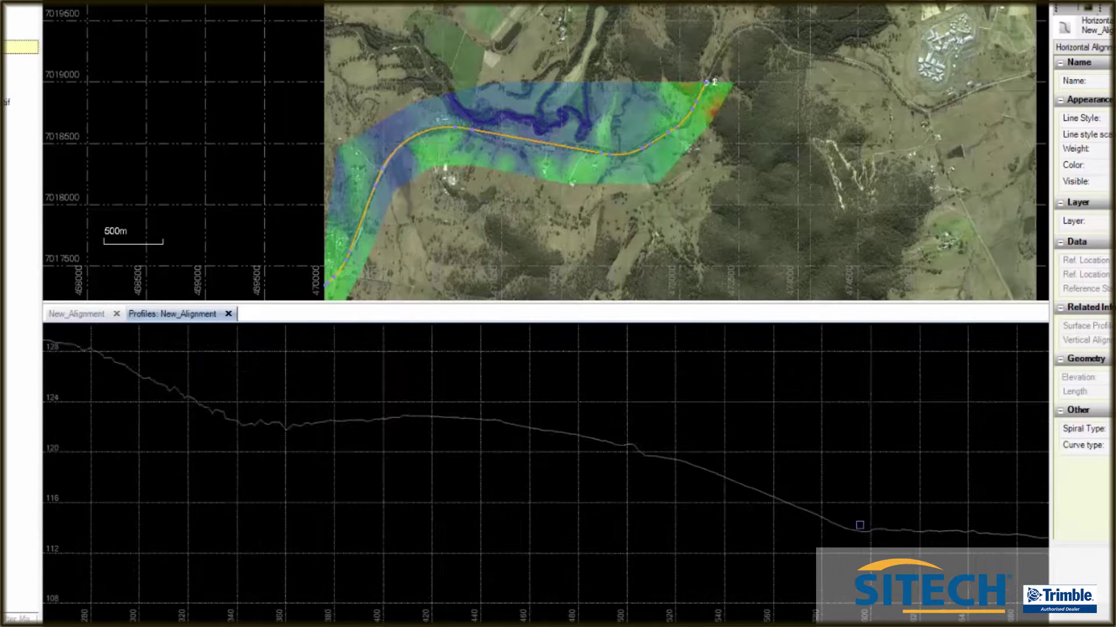
{"action": "left_click", "coordinate": [93, 314]}
{"action": "left_click", "coordinate": [281, 405]}
{"action": "type", "text": "594"}
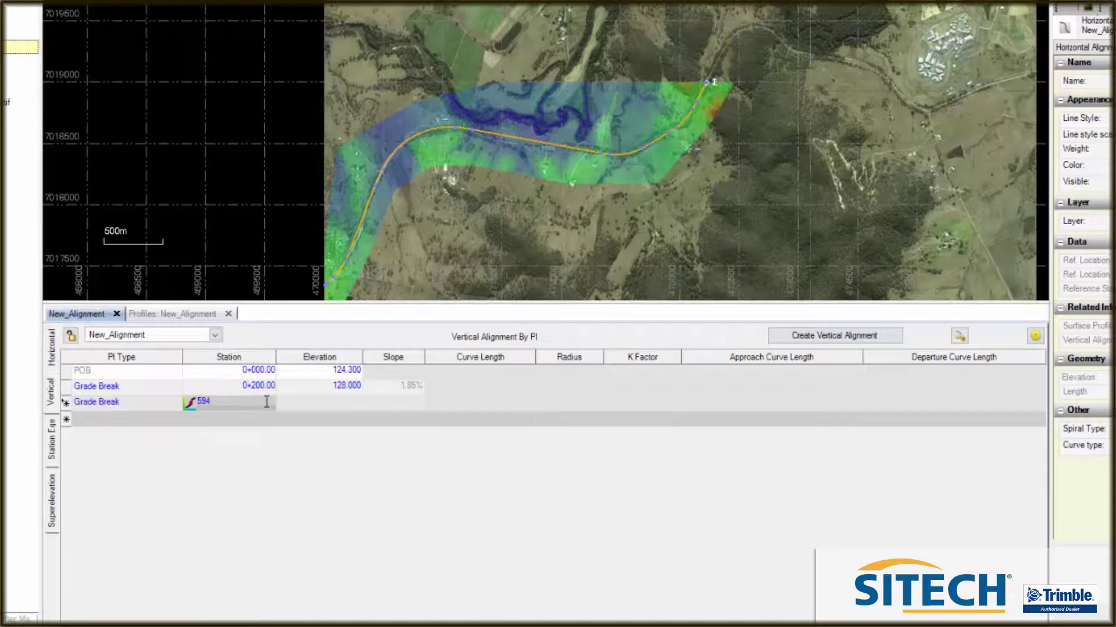
{"action": "left_click", "coordinate": [327, 405]}
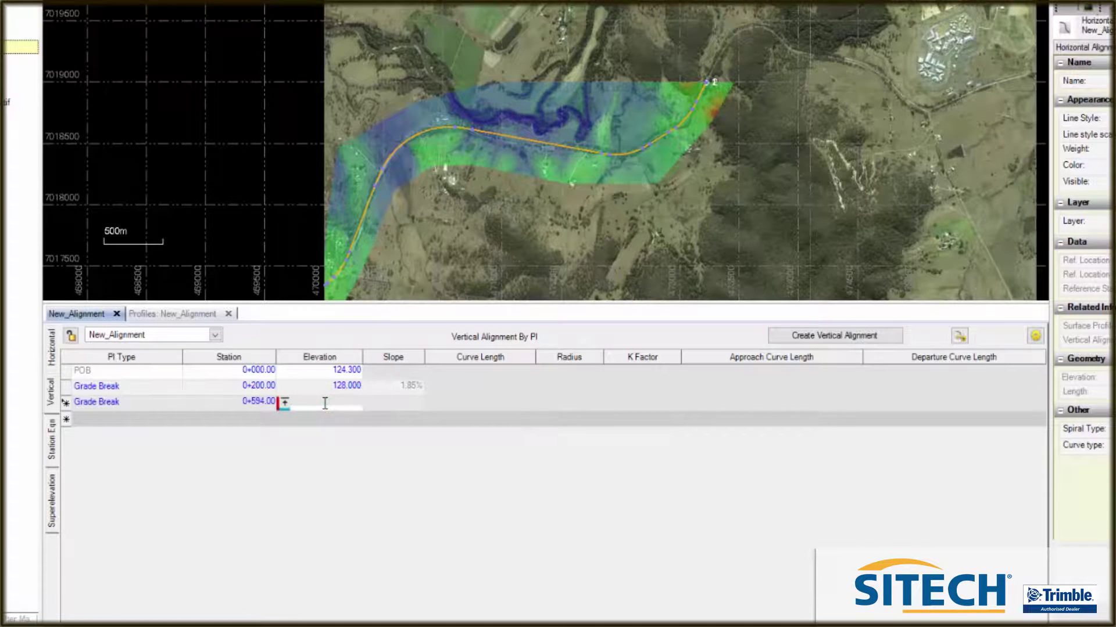
{"action": "type", "text": "114"}
{"action": "key", "text": "Return"}
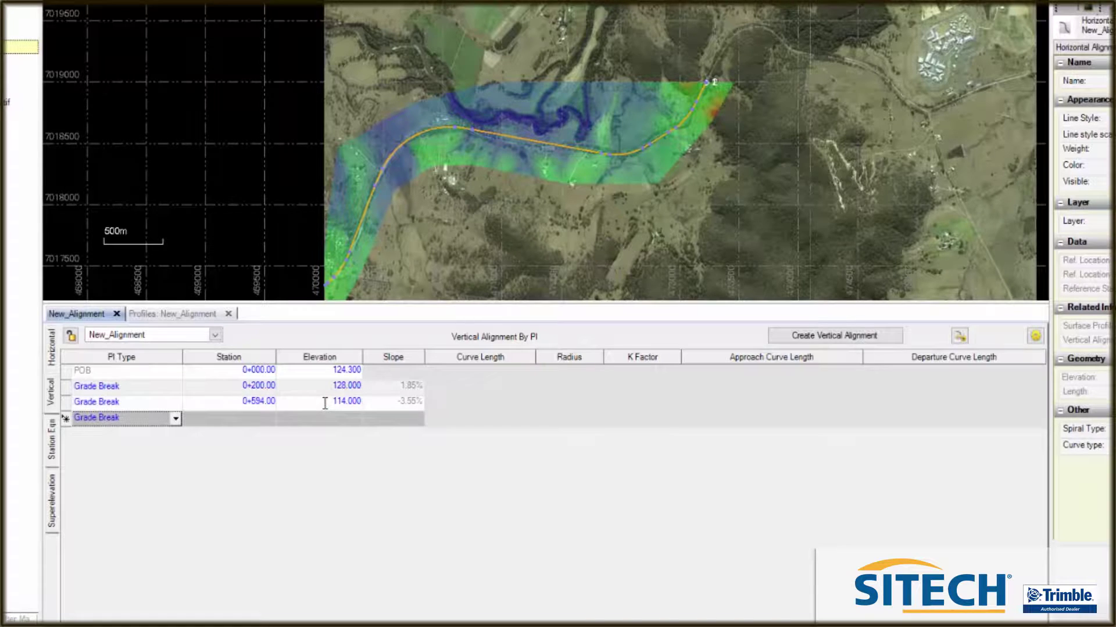
- Locate the dip after the next rise in the ground profile and add a grade break at station 1+220.00 with elevation 110.000
{"action": "left_click", "coordinate": [172, 313]}
{"action": "scroll", "coordinate": [249, 383], "scroll_direction": "up", "scroll_amount": 3}
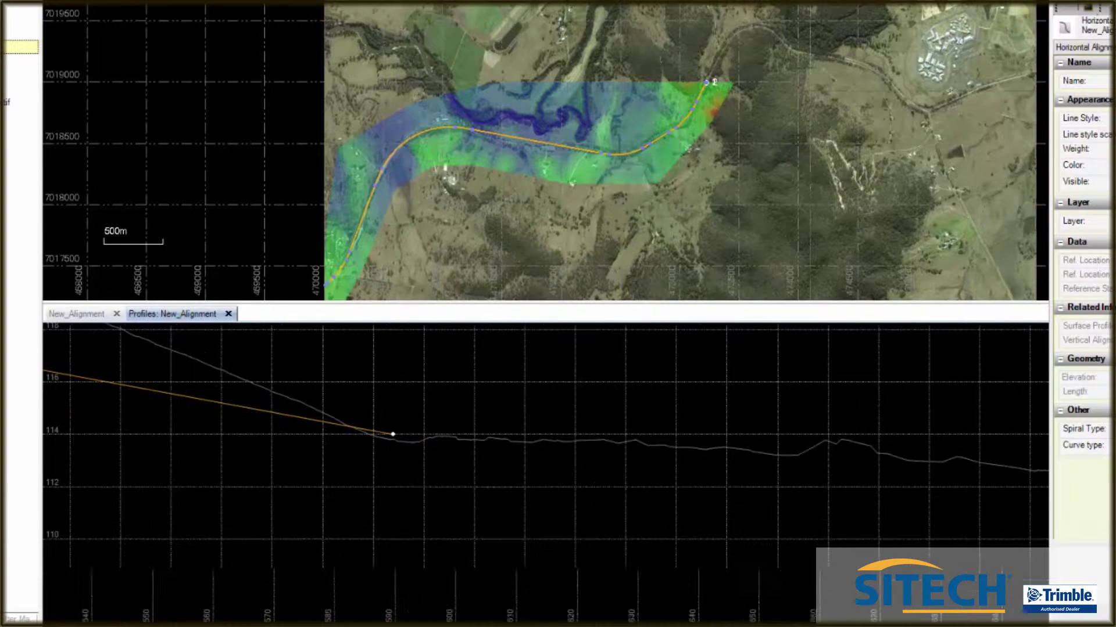
{"action": "scroll", "coordinate": [540, 407], "scroll_direction": "down", "scroll_amount": 3}
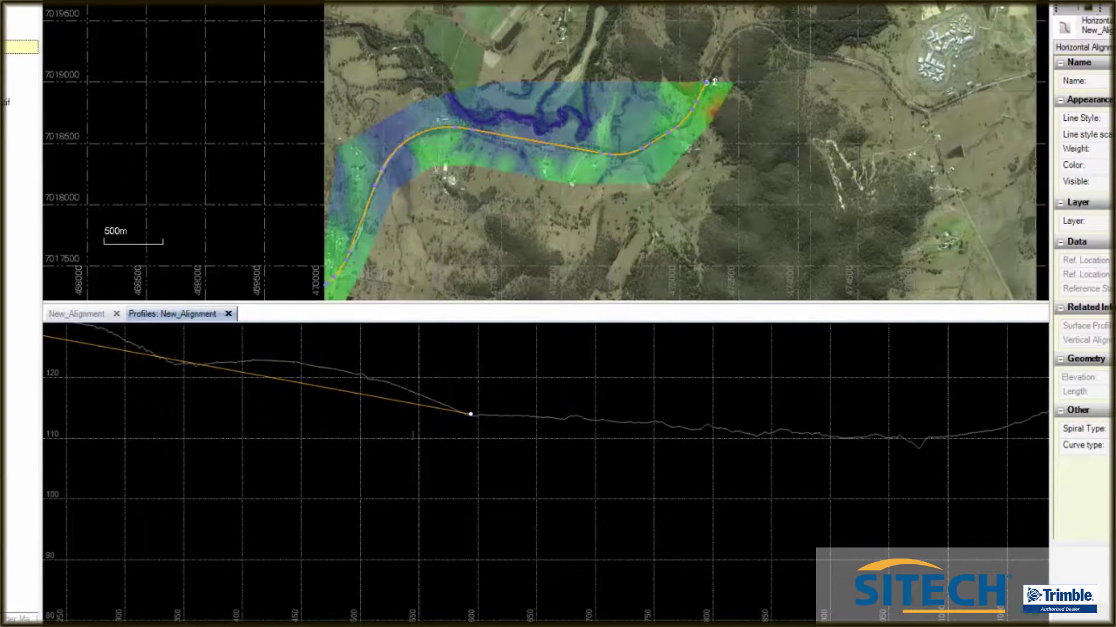
{"action": "scroll", "coordinate": [409, 436], "scroll_direction": "down", "scroll_amount": 3}
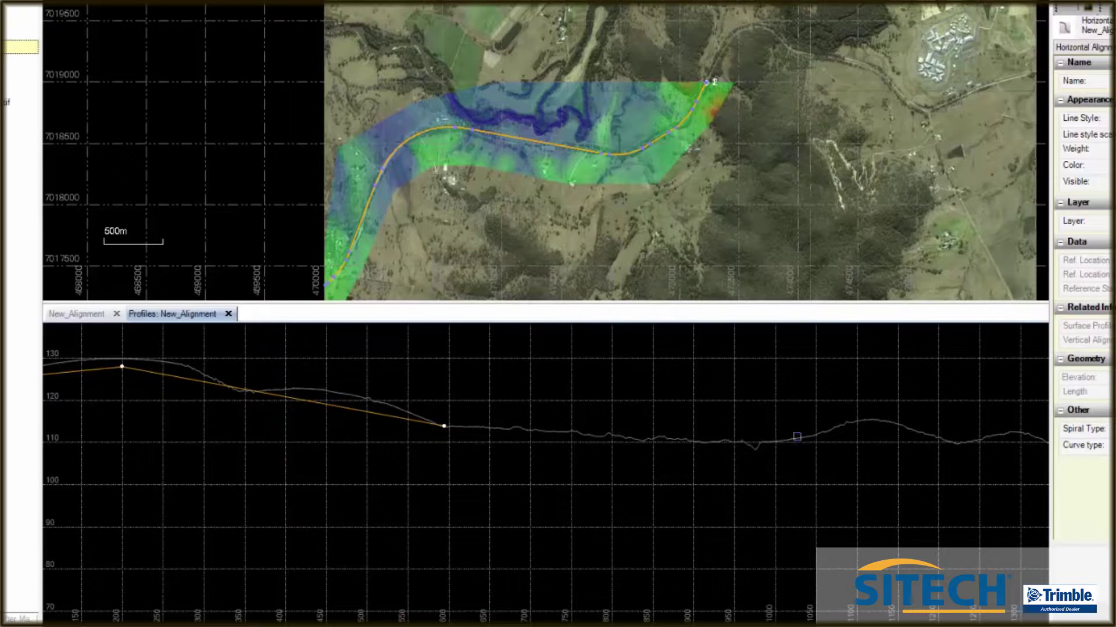
{"action": "scroll", "coordinate": [797, 437], "scroll_direction": "down", "scroll_amount": 2}
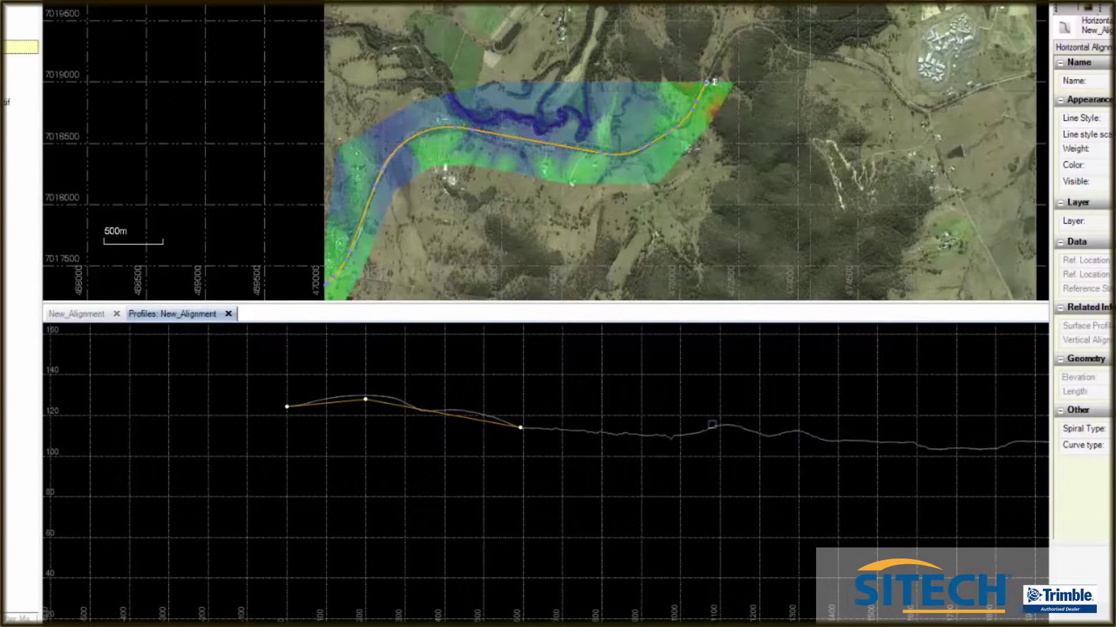
{"action": "scroll", "coordinate": [694, 433], "scroll_direction": "up", "scroll_amount": 5}
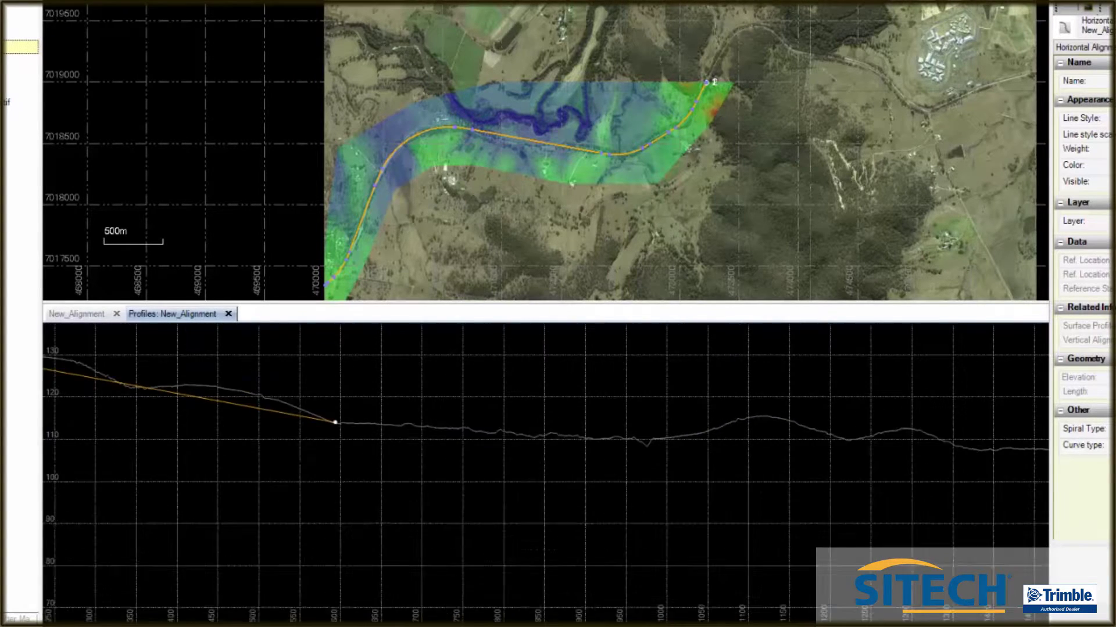
{"action": "scroll", "coordinate": [691, 436], "scroll_direction": "down", "scroll_amount": 4}
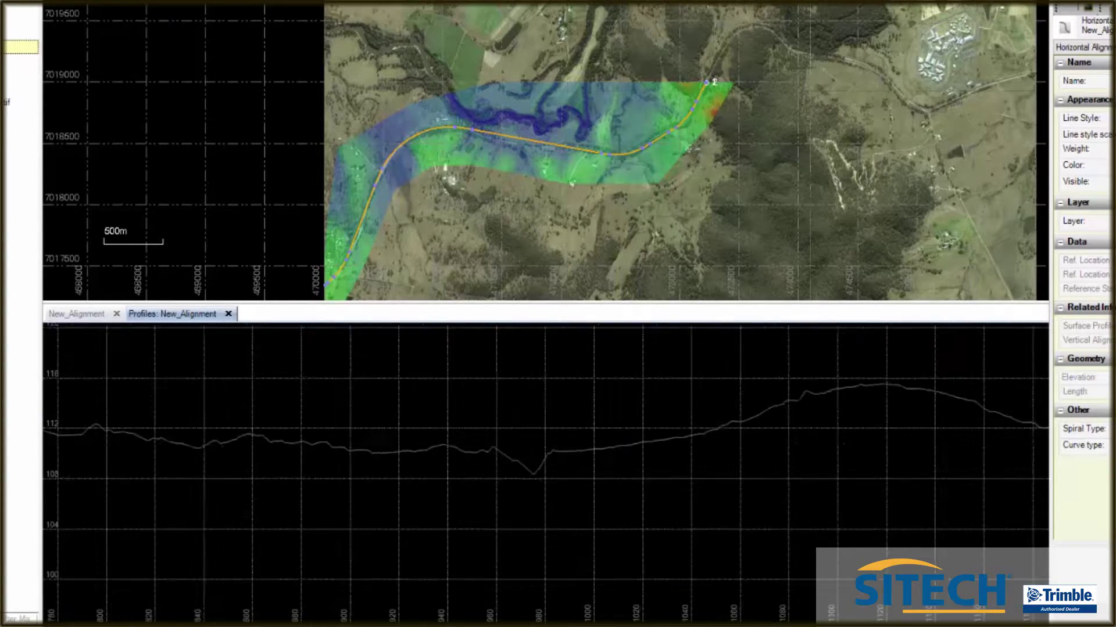
{"action": "scroll", "coordinate": [769, 461], "scroll_direction": "up", "scroll_amount": 7}
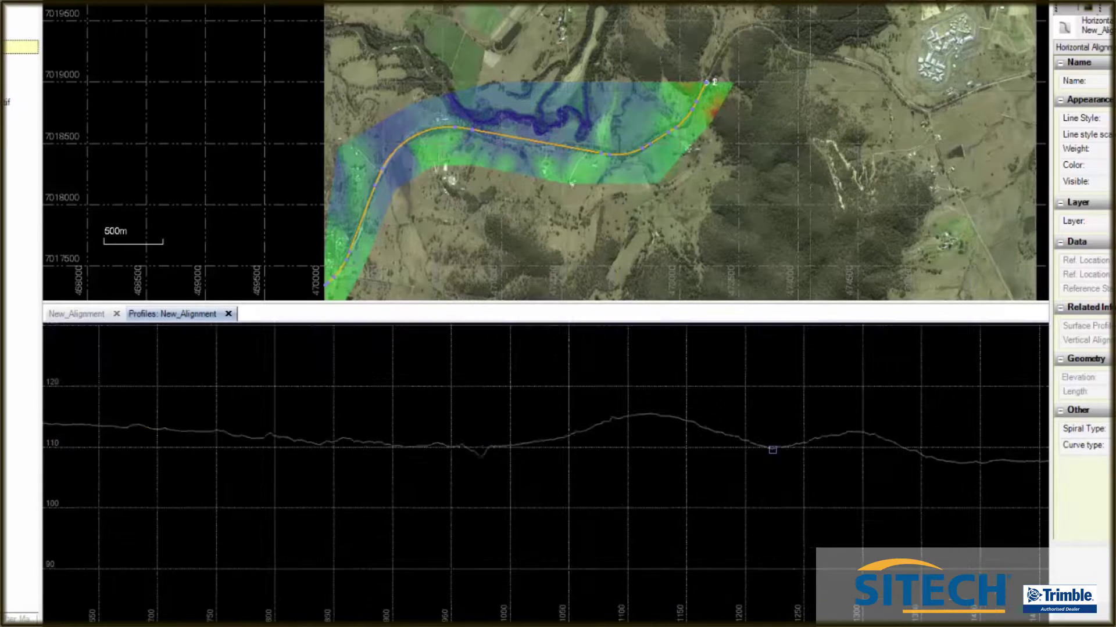
{"action": "scroll", "coordinate": [747, 444], "scroll_direction": "up", "scroll_amount": 4}
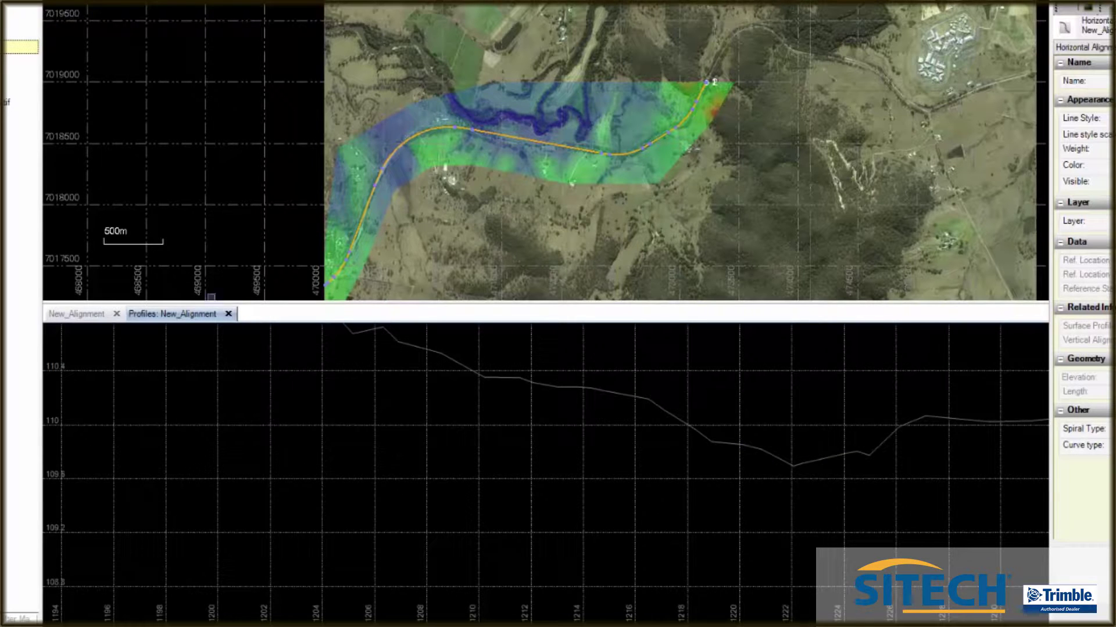
{"action": "left_click", "coordinate": [81, 313]}
{"action": "left_click", "coordinate": [249, 415]}
{"action": "type", "text": "1+2"}
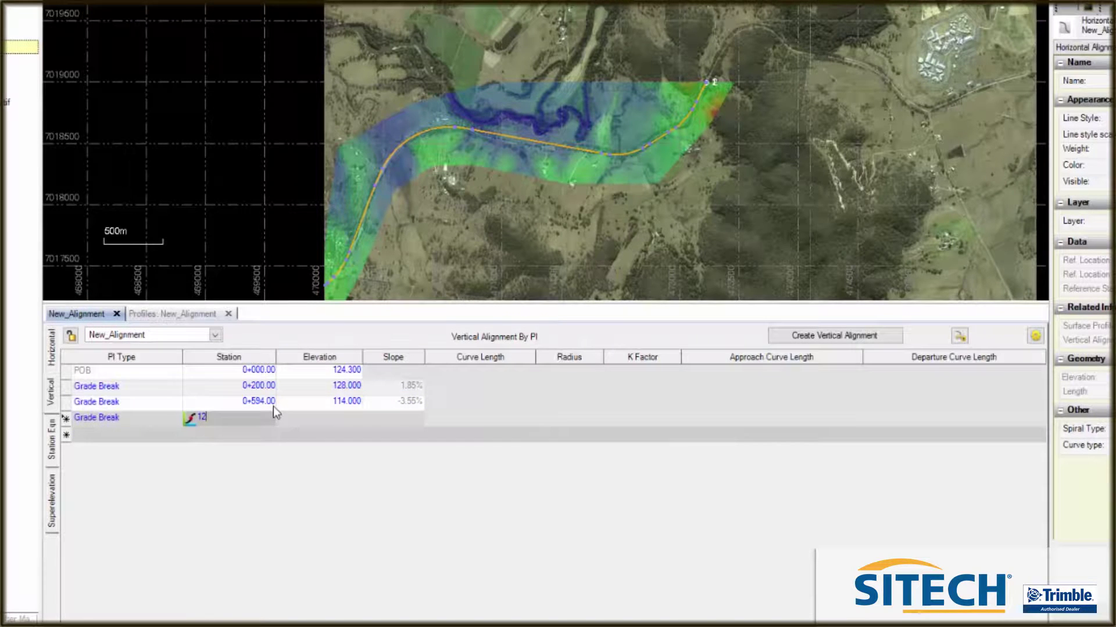
{"action": "type", "text": "20"}
{"action": "left_click", "coordinate": [344, 418]}
{"action": "type", "text": "1"}
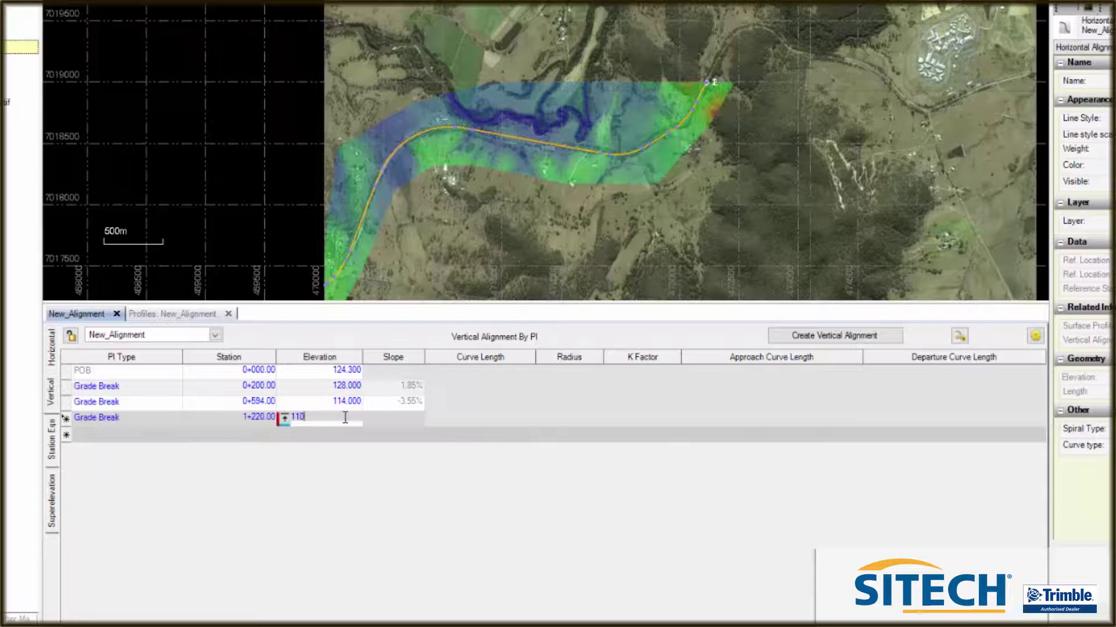
{"action": "type", "text": "10"}
{"action": "key", "text": "Return"}
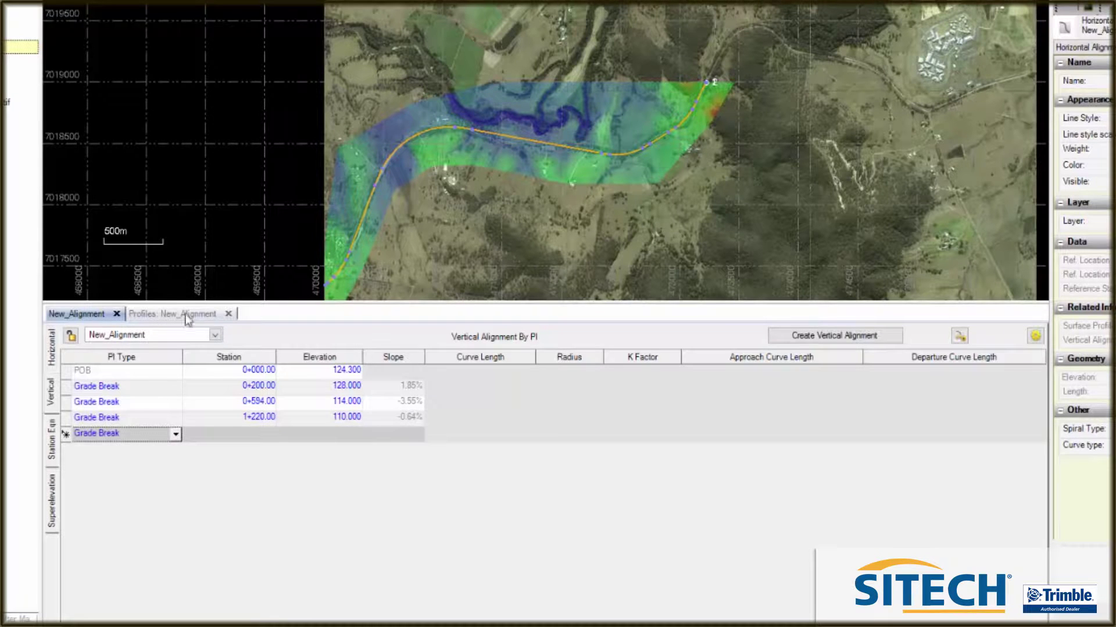
- Examine the ground profile past station 1+220 and add a grade break at station 1+900.00 with elevation 107.000
{"action": "left_click", "coordinate": [186, 314]}
{"action": "scroll", "coordinate": [637, 391], "scroll_direction": "down", "scroll_amount": 15}
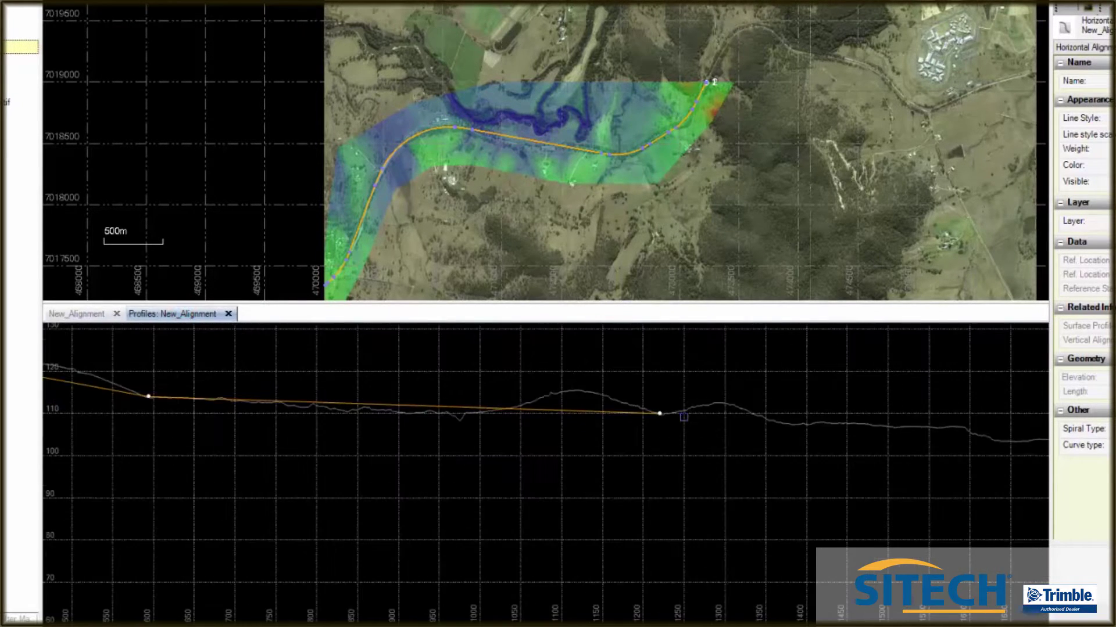
{"action": "scroll", "coordinate": [326, 406], "scroll_direction": "up", "scroll_amount": 2}
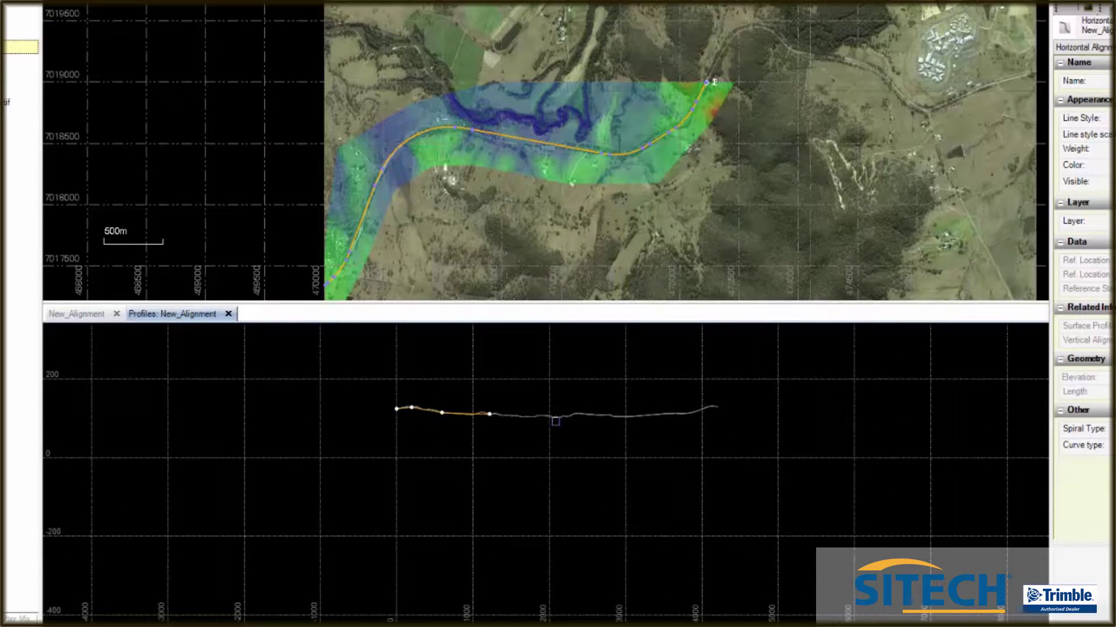
{"action": "scroll", "coordinate": [441, 410], "scroll_direction": "up", "scroll_amount": 2}
{"action": "scroll", "coordinate": [441, 410], "scroll_direction": "up", "scroll_amount": 2}
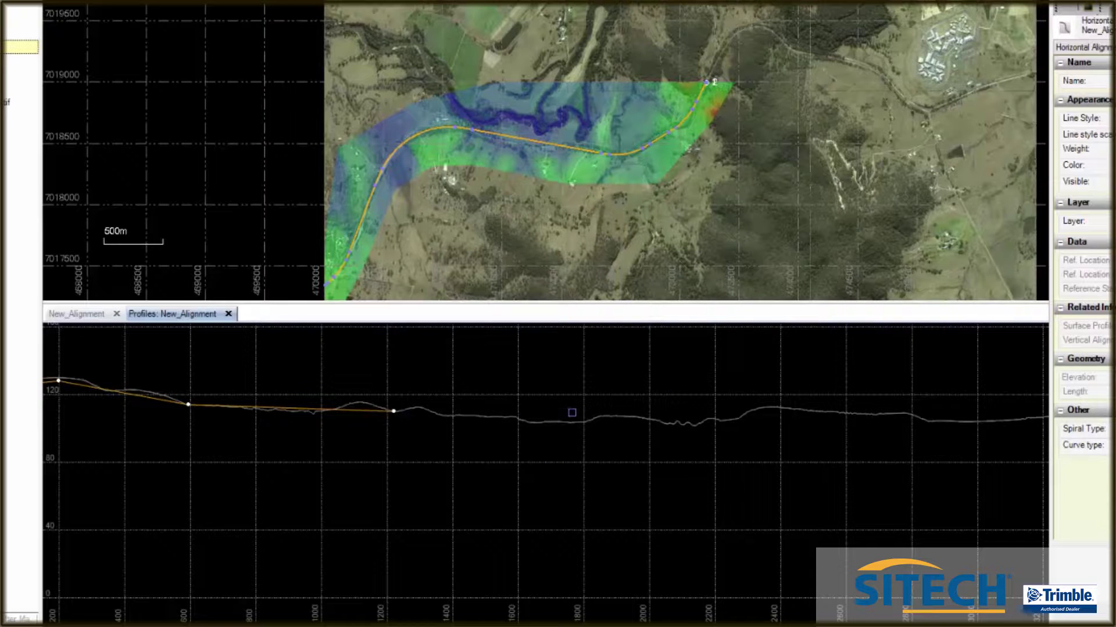
{"action": "scroll", "coordinate": [618, 417], "scroll_direction": "up", "scroll_amount": 10}
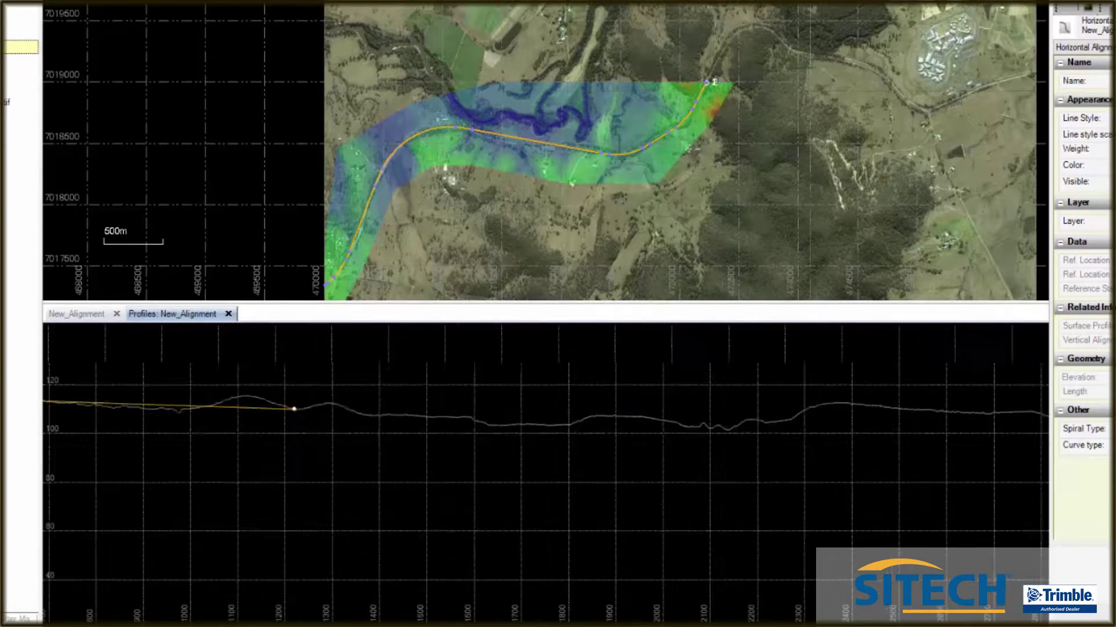
{"action": "scroll", "coordinate": [610, 412], "scroll_direction": "up", "scroll_amount": 1}
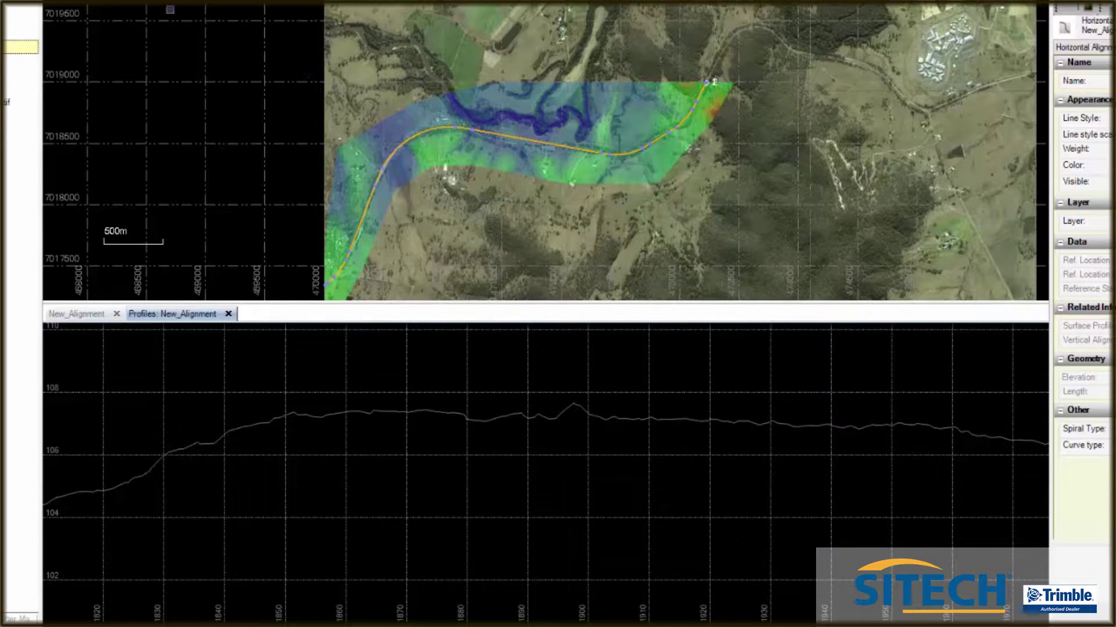
{"action": "left_click", "coordinate": [78, 314]}
{"action": "left_click", "coordinate": [252, 434]}
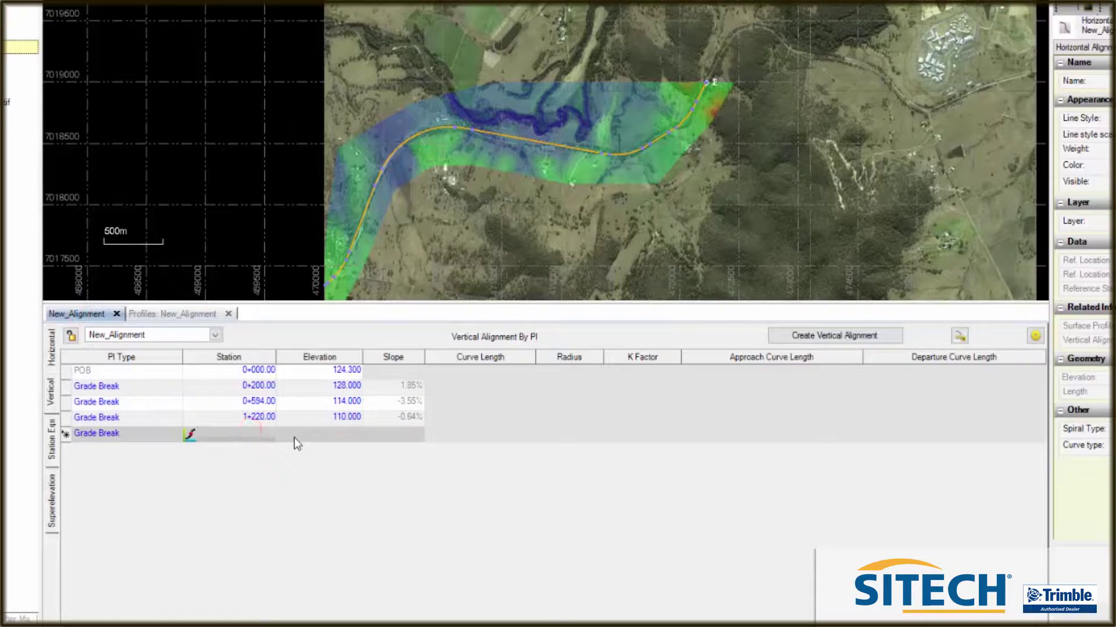
{"action": "type", "text": "15"}
{"action": "type", "text": "00"}
{"action": "left_click", "coordinate": [346, 435]}
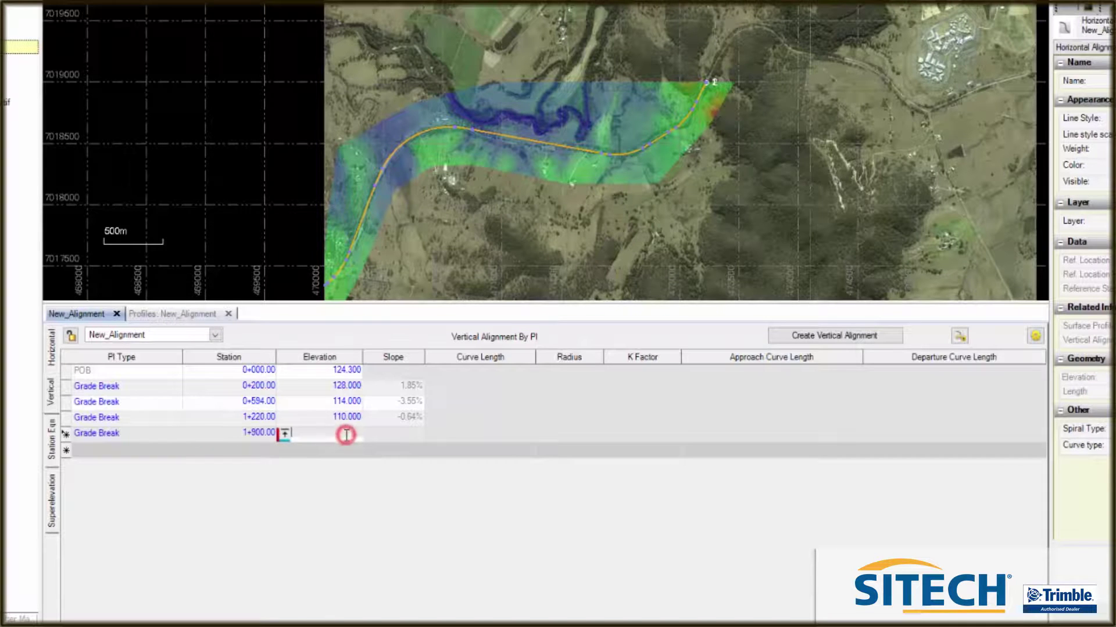
{"action": "type", "text": "107"}
{"action": "key", "text": "Return"}
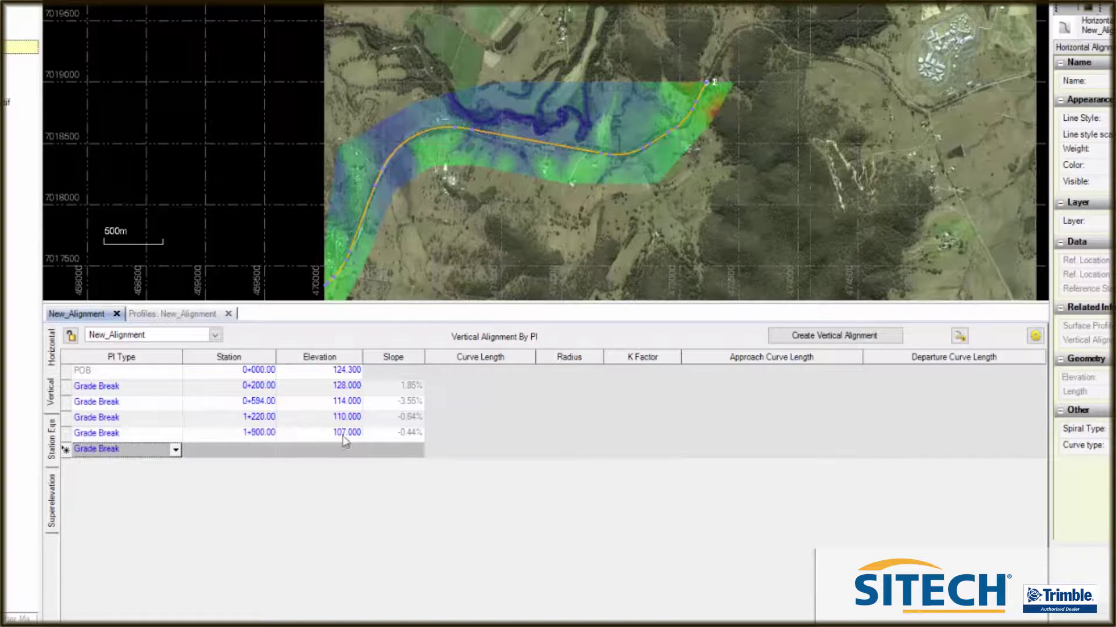
- Locate the low flat stretch after the long rise in the ground profile and add a grade break at station 2+900.00 with elevation 105.000
{"action": "left_click", "coordinate": [197, 315]}
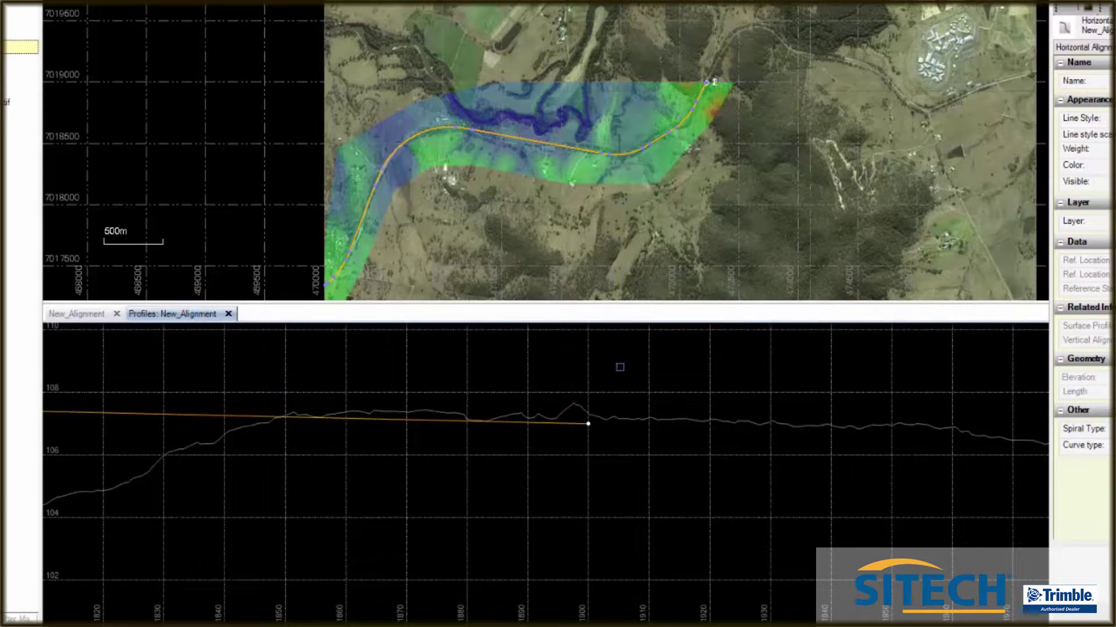
{"action": "scroll", "coordinate": [456, 461], "scroll_direction": "down", "scroll_amount": 3}
{"action": "scroll", "coordinate": [428, 440], "scroll_direction": "down", "scroll_amount": 5}
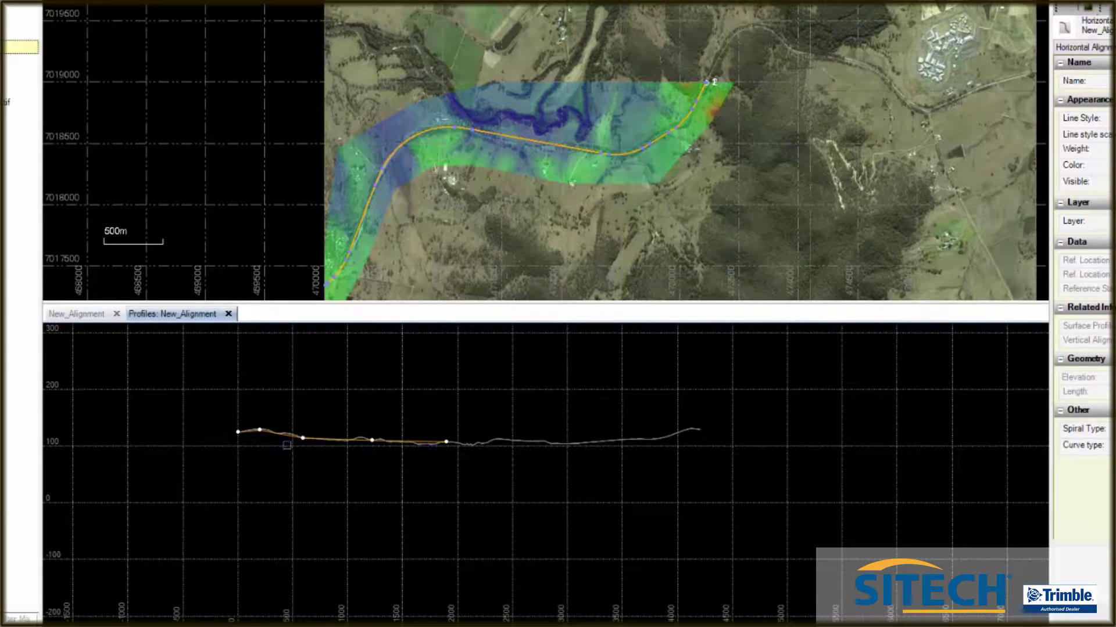
{"action": "scroll", "coordinate": [530, 444], "scroll_direction": "up", "scroll_amount": 3}
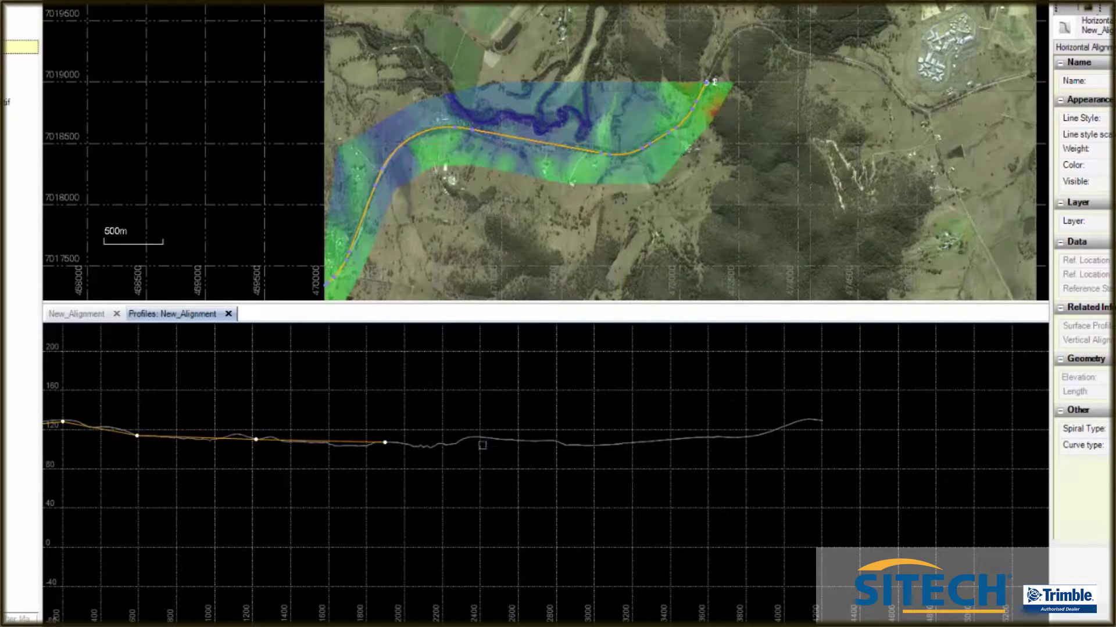
{"action": "scroll", "coordinate": [570, 442], "scroll_direction": "up", "scroll_amount": 2}
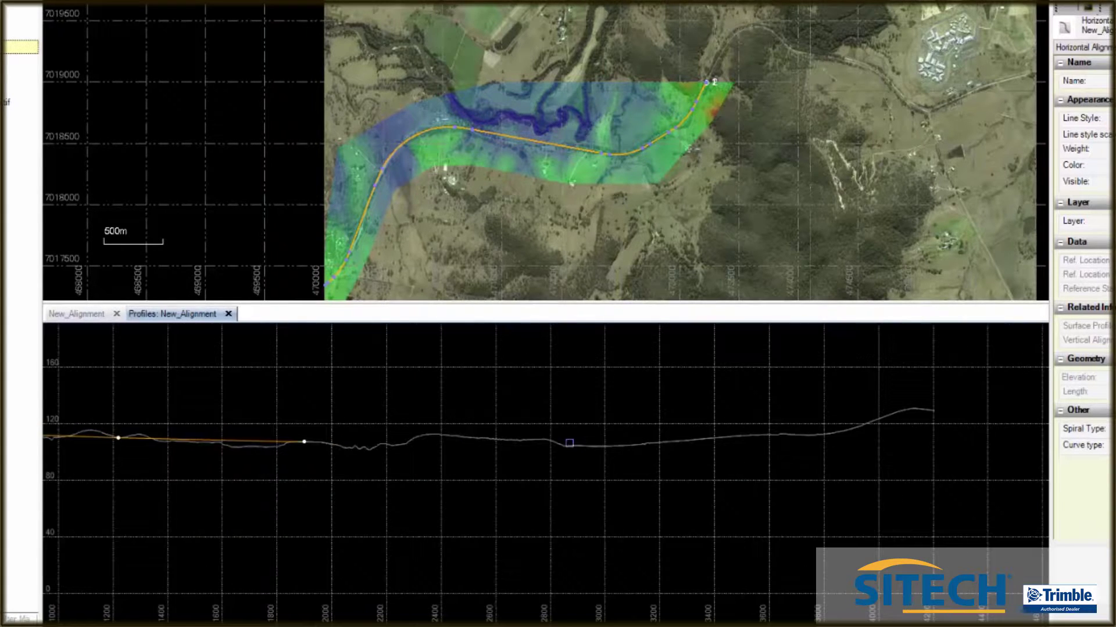
{"action": "scroll", "coordinate": [573, 444], "scroll_direction": "up", "scroll_amount": 3}
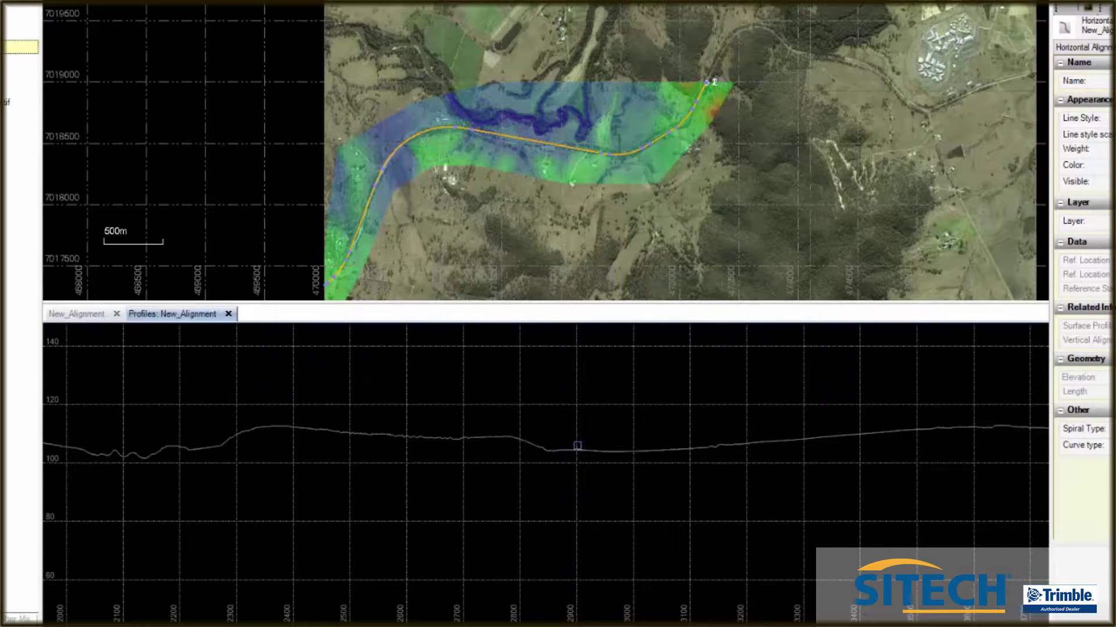
{"action": "scroll", "coordinate": [577, 445], "scroll_direction": "up", "scroll_amount": 4}
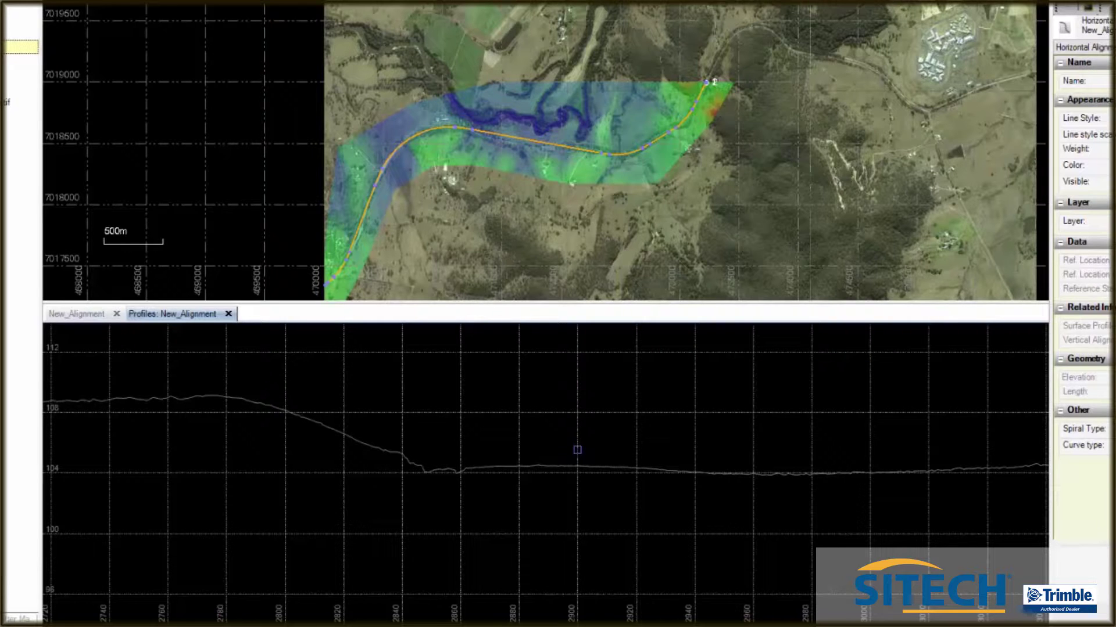
{"action": "scroll", "coordinate": [577, 449], "scroll_direction": "up", "scroll_amount": 3}
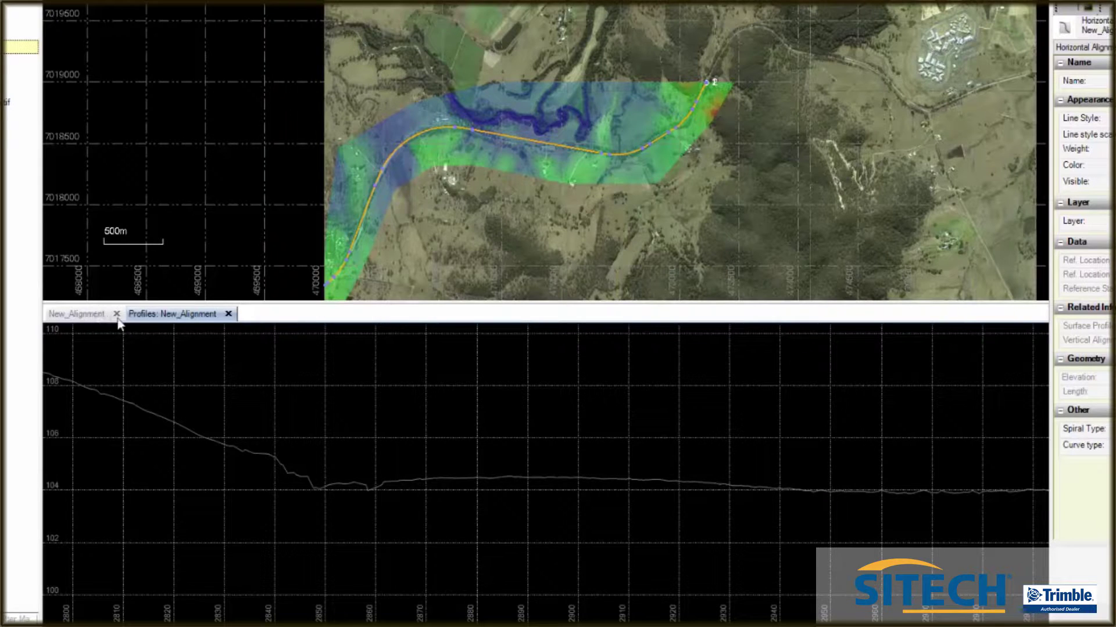
{"action": "left_click", "coordinate": [91, 315]}
{"action": "left_click", "coordinate": [248, 446]}
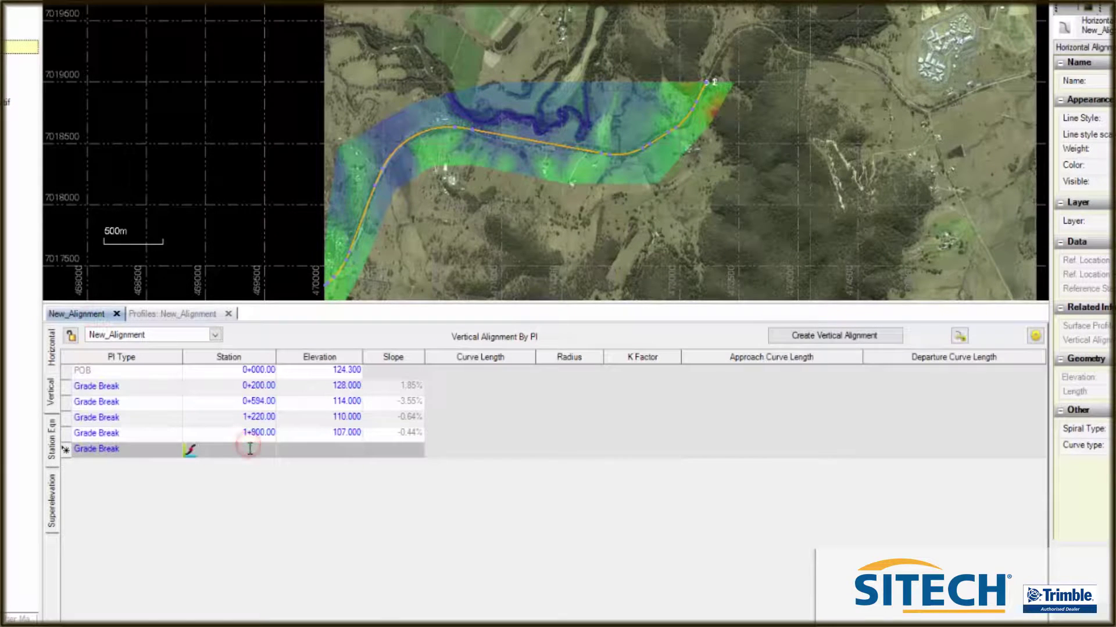
{"action": "type", "text": "2900"}
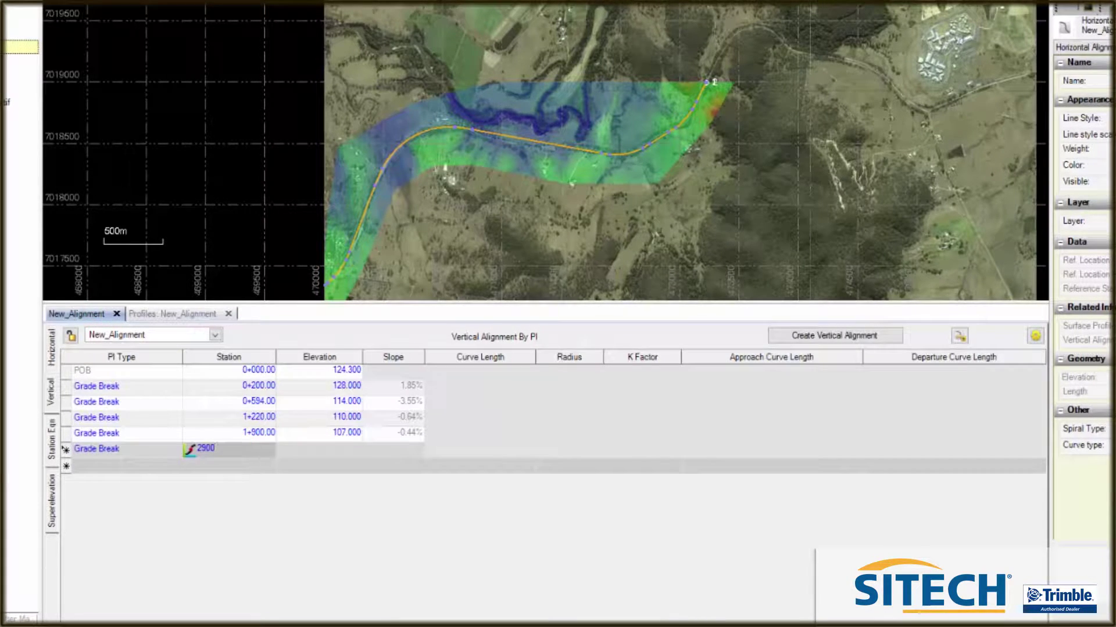
{"action": "left_click", "coordinate": [338, 449]}
{"action": "type", "text": "105"}
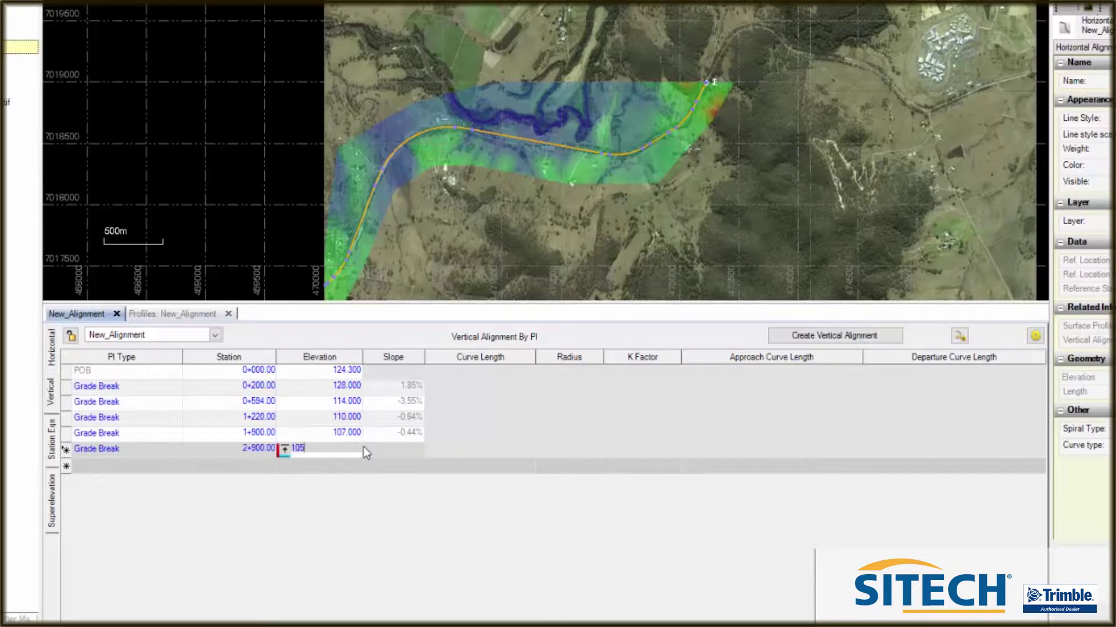
{"action": "key", "text": "Return"}
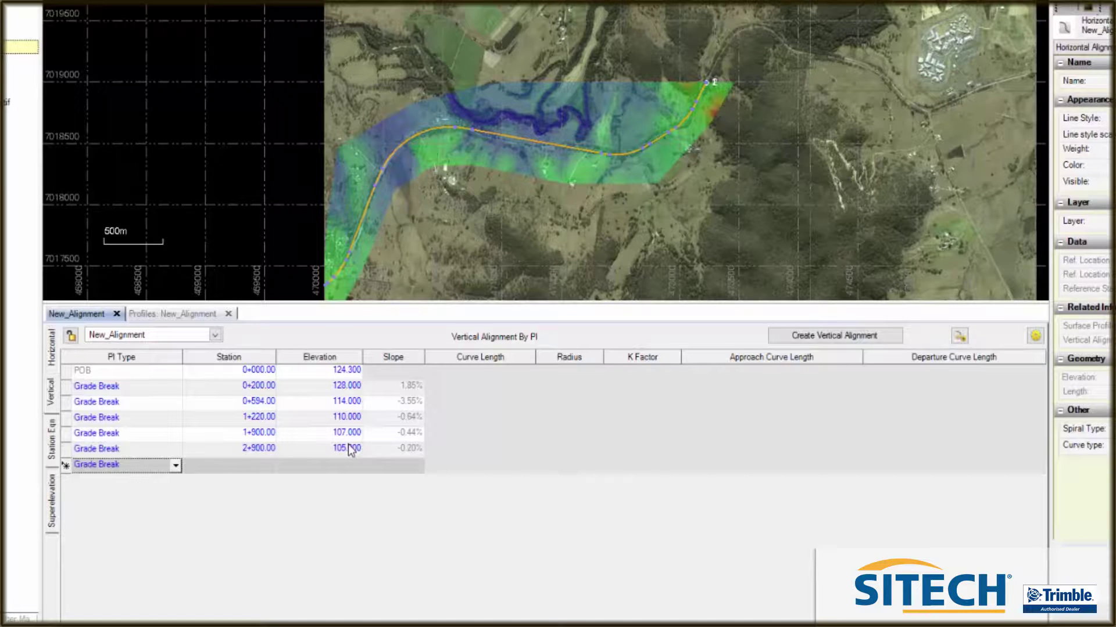
- Examine the gently rising ground profile past station 2+900 and add a grade break at station 3+600.00 with elevation 107.000
{"action": "left_click", "coordinate": [182, 313]}
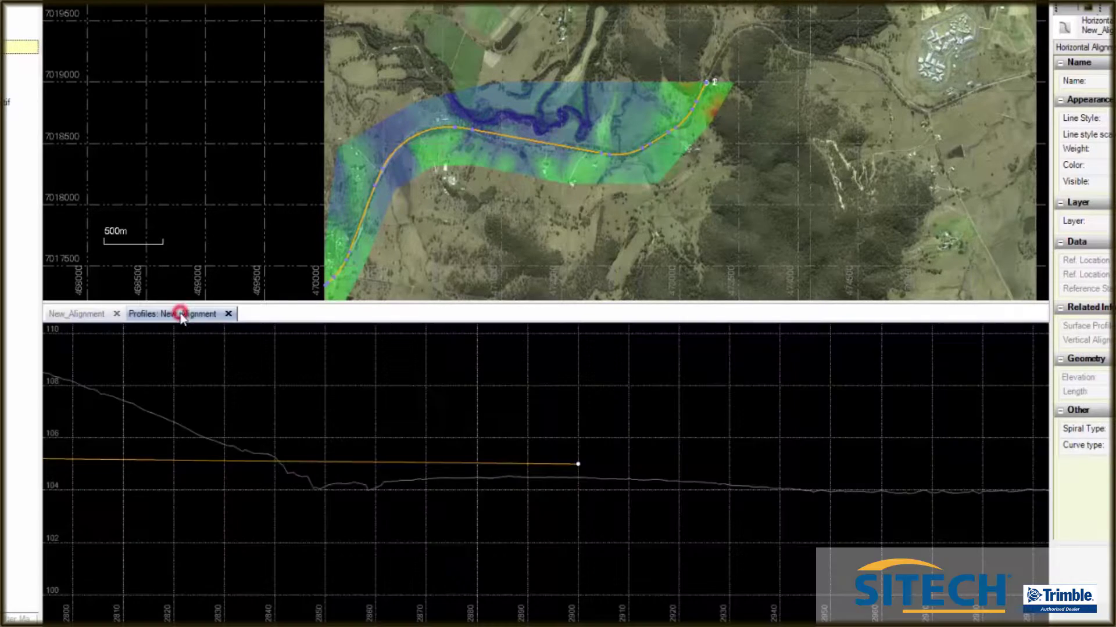
{"action": "scroll", "coordinate": [272, 383], "scroll_direction": "down", "scroll_amount": 3}
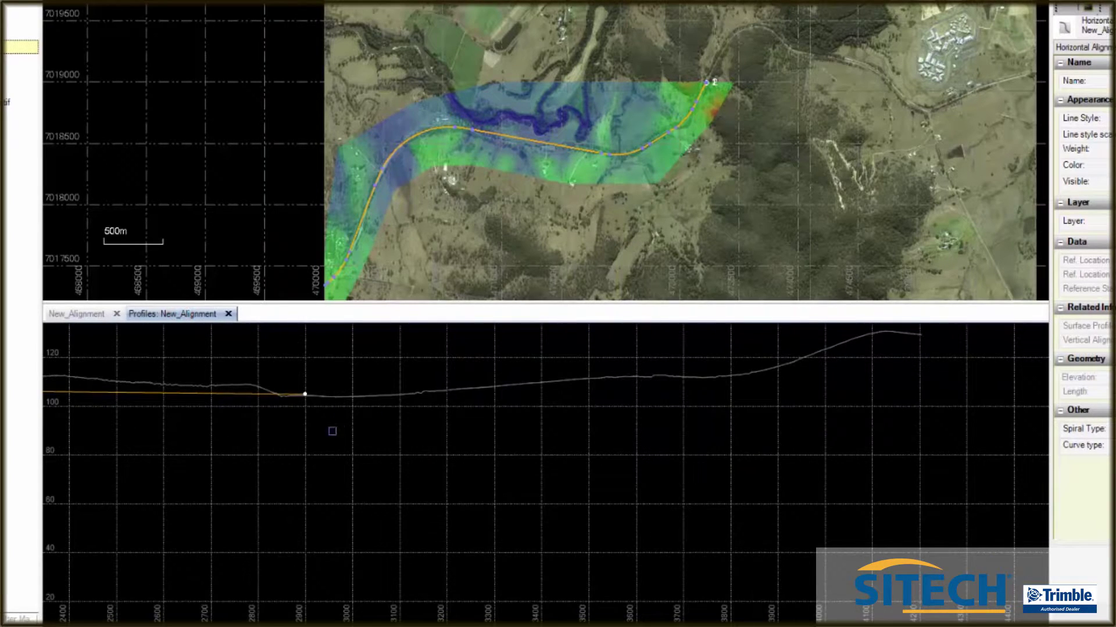
{"action": "scroll", "coordinate": [326, 428], "scroll_direction": "down", "scroll_amount": 2}
{"action": "scroll", "coordinate": [294, 423], "scroll_direction": "down", "scroll_amount": 3}
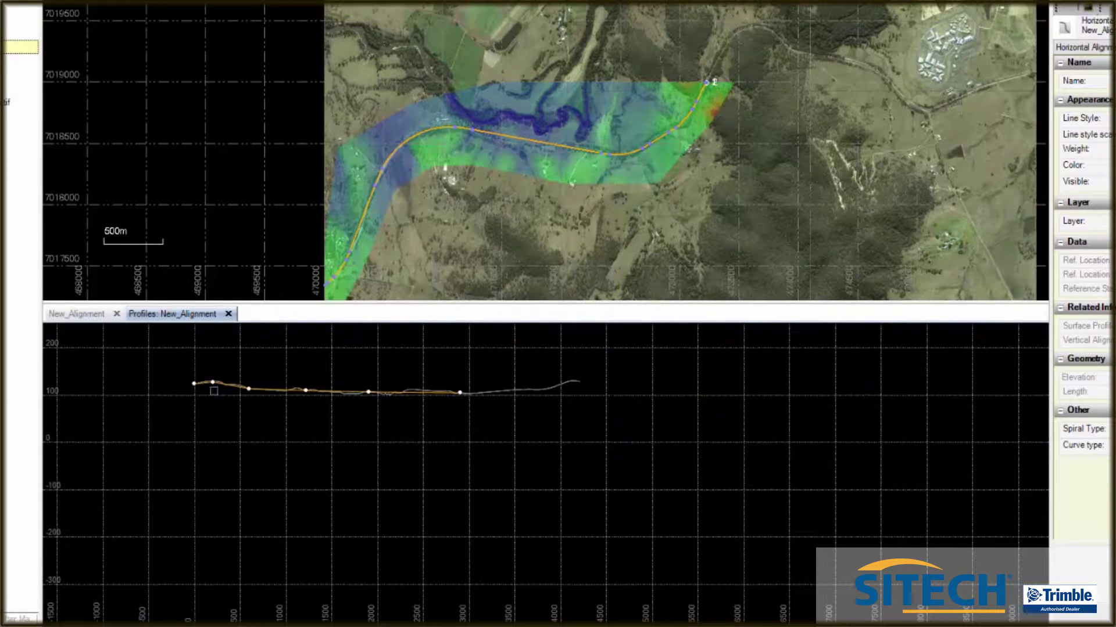
{"action": "scroll", "coordinate": [465, 390], "scroll_direction": "up", "scroll_amount": 5}
{"action": "scroll", "coordinate": [432, 403], "scroll_direction": "up", "scroll_amount": 2}
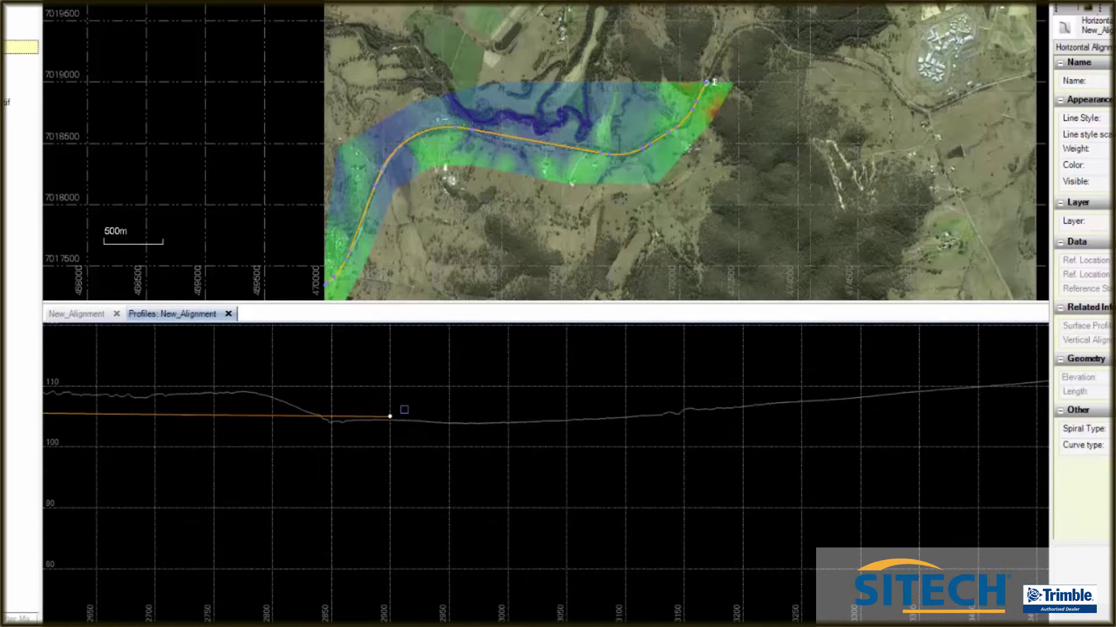
{"action": "scroll", "coordinate": [309, 431], "scroll_direction": "down", "scroll_amount": 2}
{"action": "scroll", "coordinate": [430, 386], "scroll_direction": "down", "scroll_amount": 2}
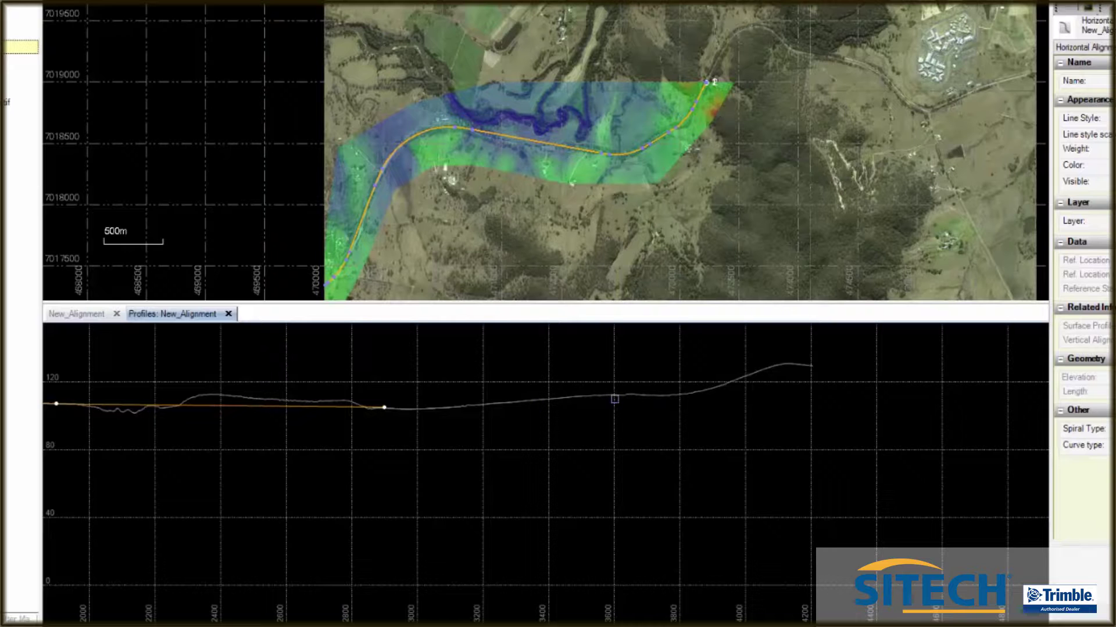
{"action": "scroll", "coordinate": [614, 399], "scroll_direction": "up", "scroll_amount": 5}
{"action": "scroll", "coordinate": [614, 394], "scroll_direction": "up", "scroll_amount": 3}
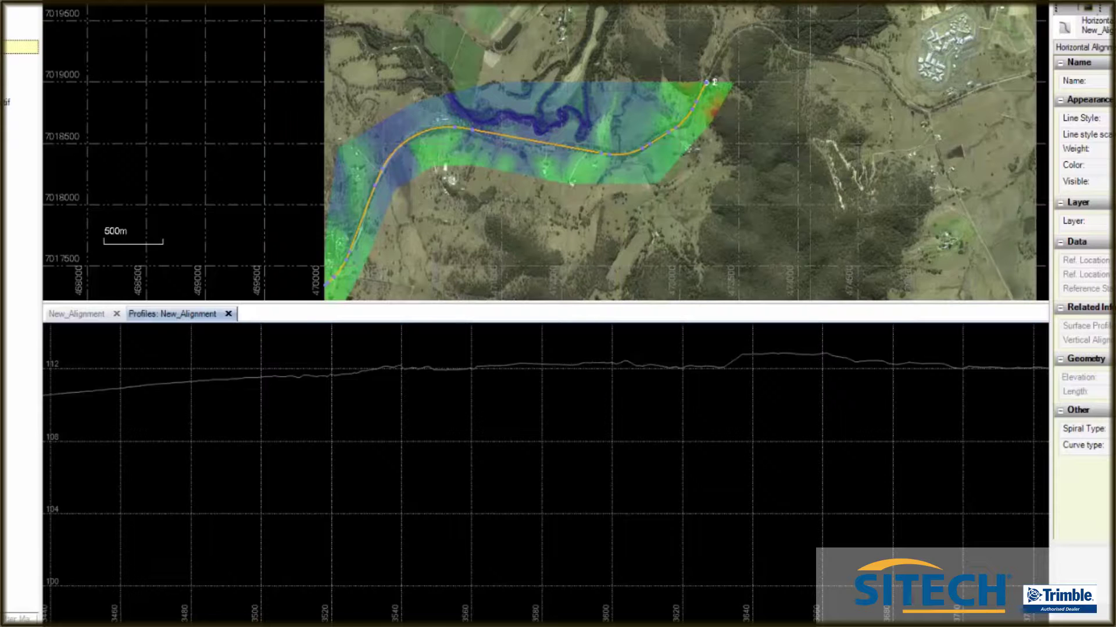
{"action": "left_click", "coordinate": [83, 313]}
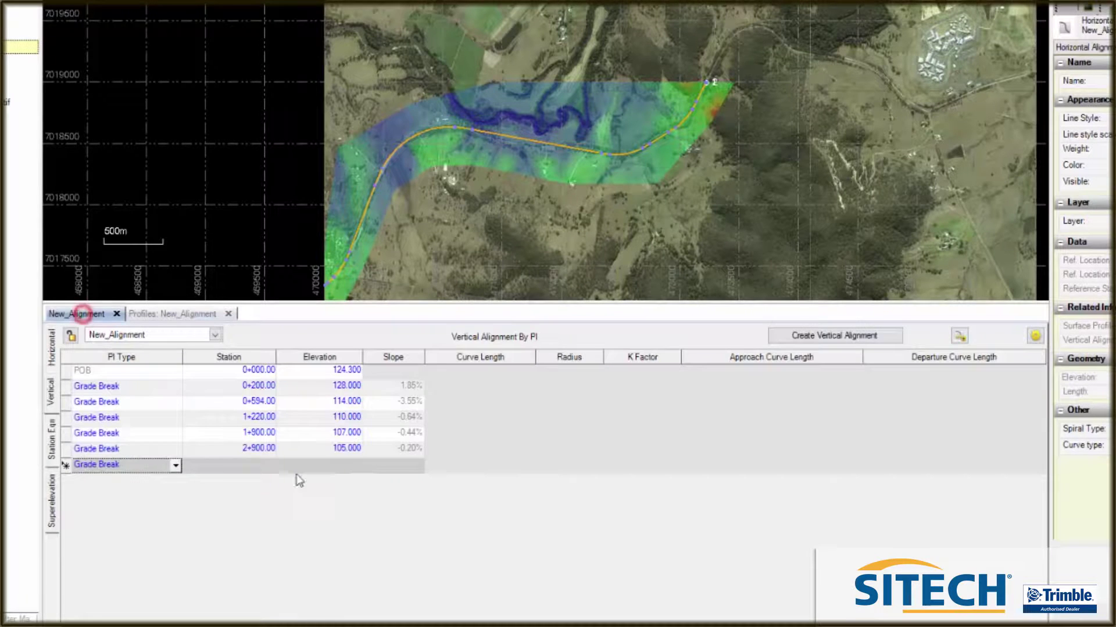
{"action": "left_click", "coordinate": [263, 464]}
{"action": "type", "text": "3600"}
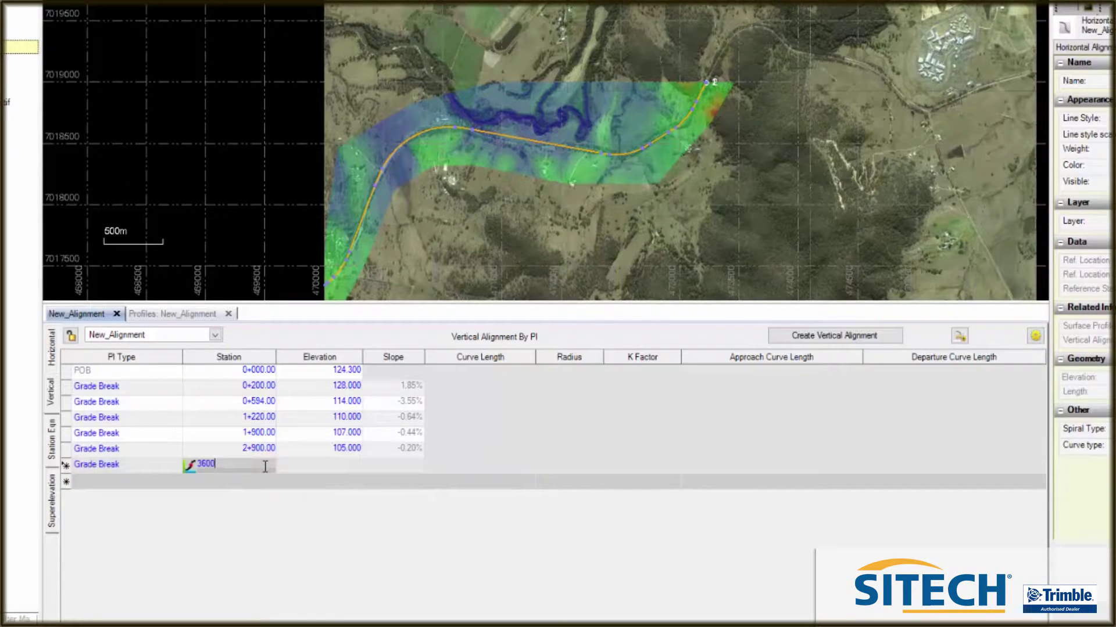
{"action": "left_click", "coordinate": [344, 463]}
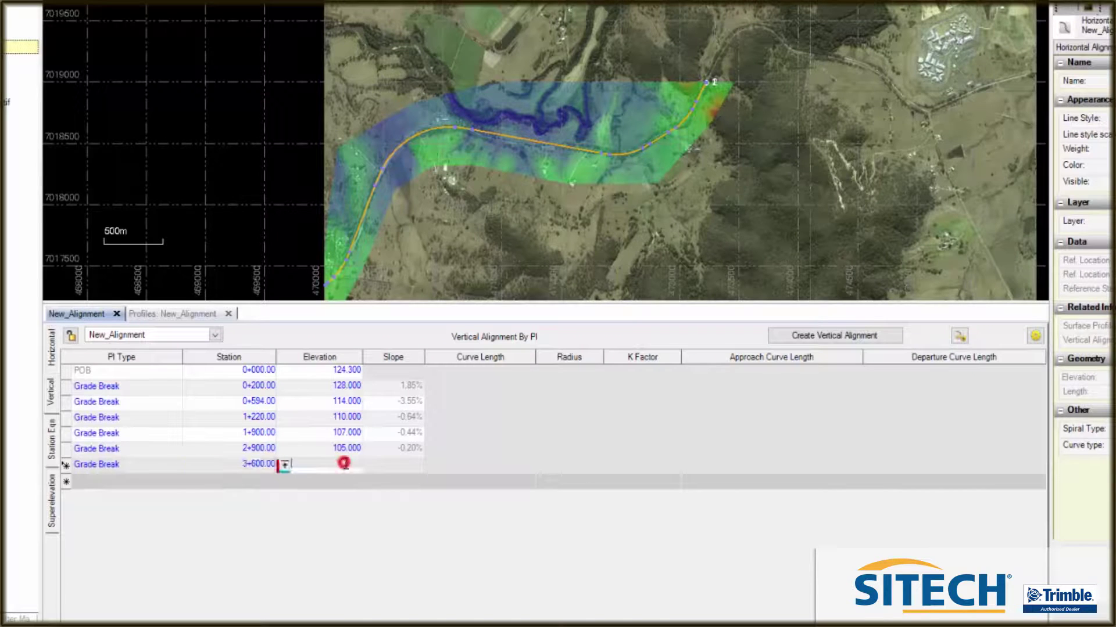
{"action": "type", "text": "10"}
{"action": "key", "text": "Return"}
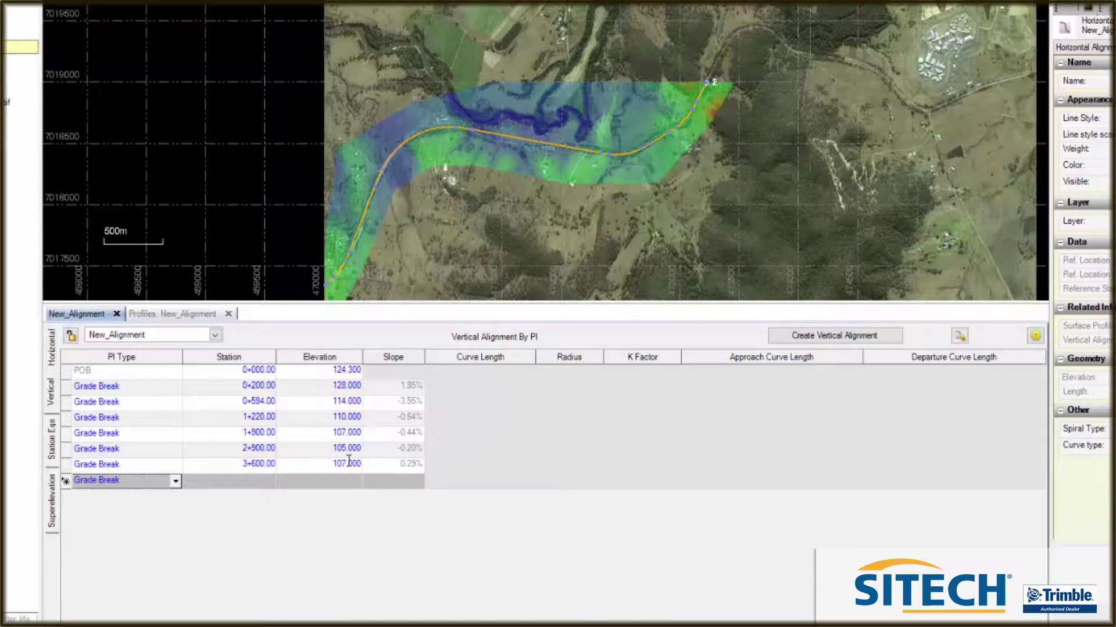
- Compare the grade break at station 3+600.00 with the ground profile and set its elevation to 109.000
{"action": "left_click", "coordinate": [186, 315]}
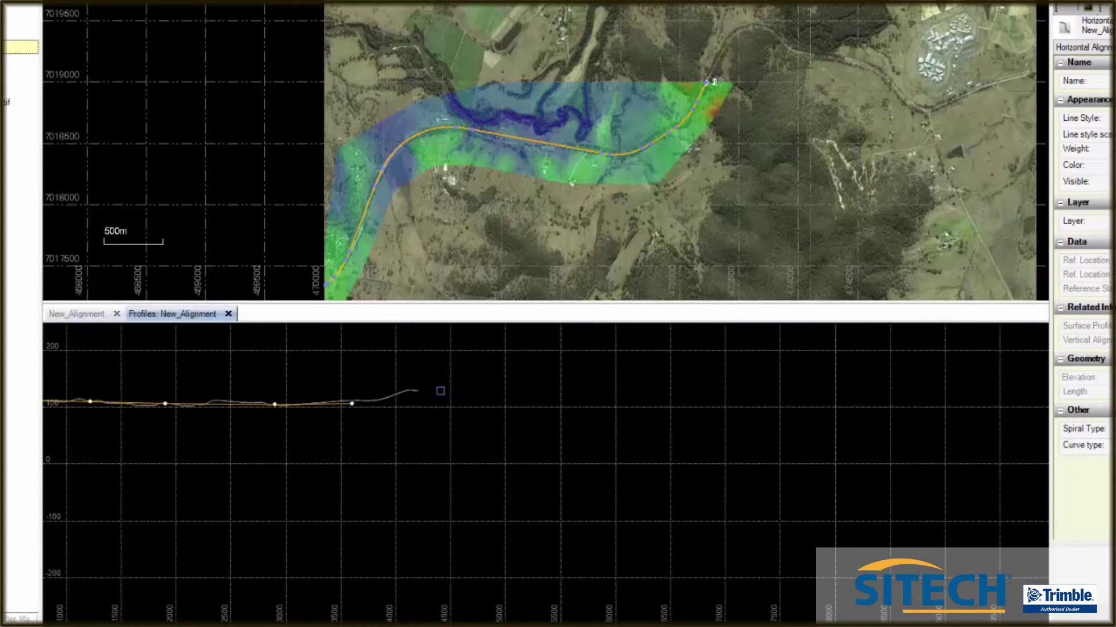
{"action": "scroll", "coordinate": [331, 413], "scroll_direction": "up", "scroll_amount": 2}
{"action": "scroll", "coordinate": [373, 386], "scroll_direction": "up", "scroll_amount": 2}
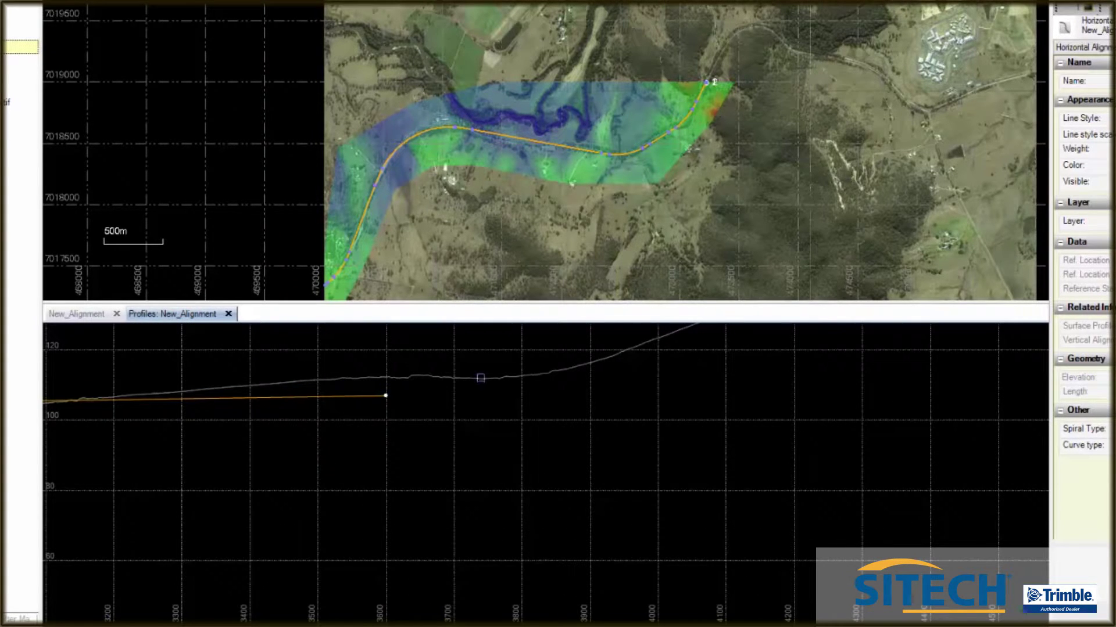
{"action": "left_click", "coordinate": [99, 318]}
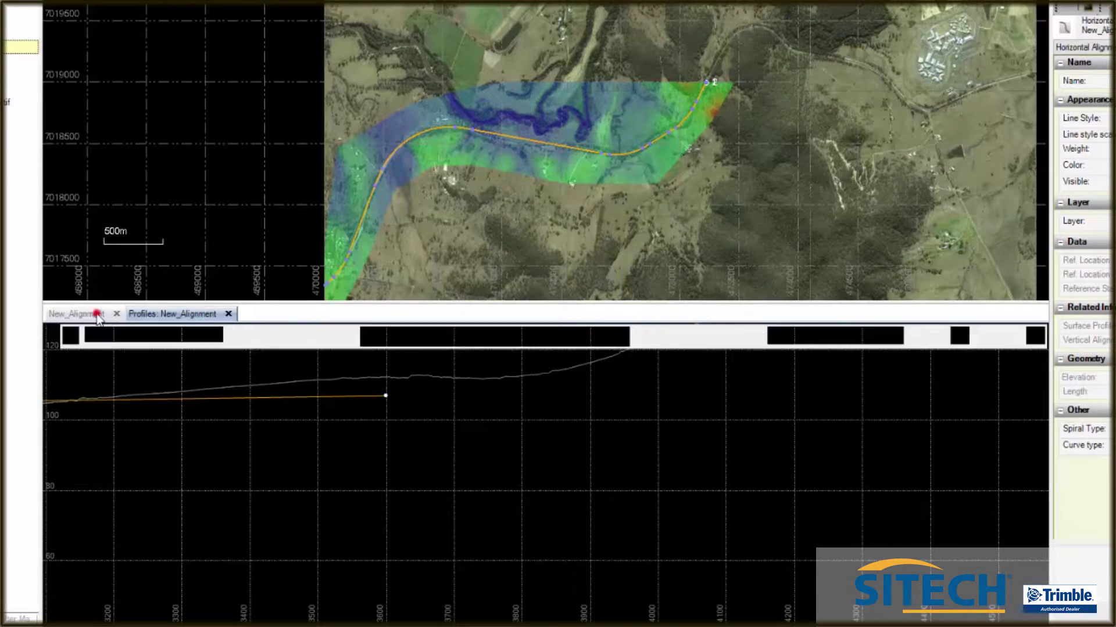
{"action": "left_click", "coordinate": [338, 465]}
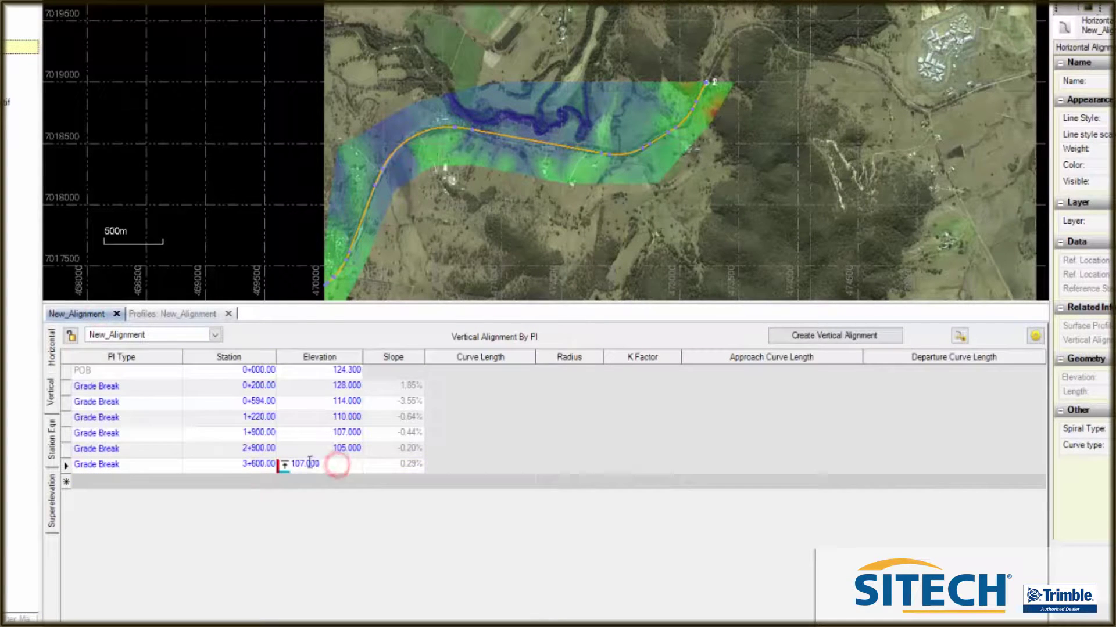
{"action": "left_click_drag", "start_coordinate": [305, 461], "coordinate": [301, 462]}
{"action": "type", "text": "9"}
{"action": "key", "text": "Return"}
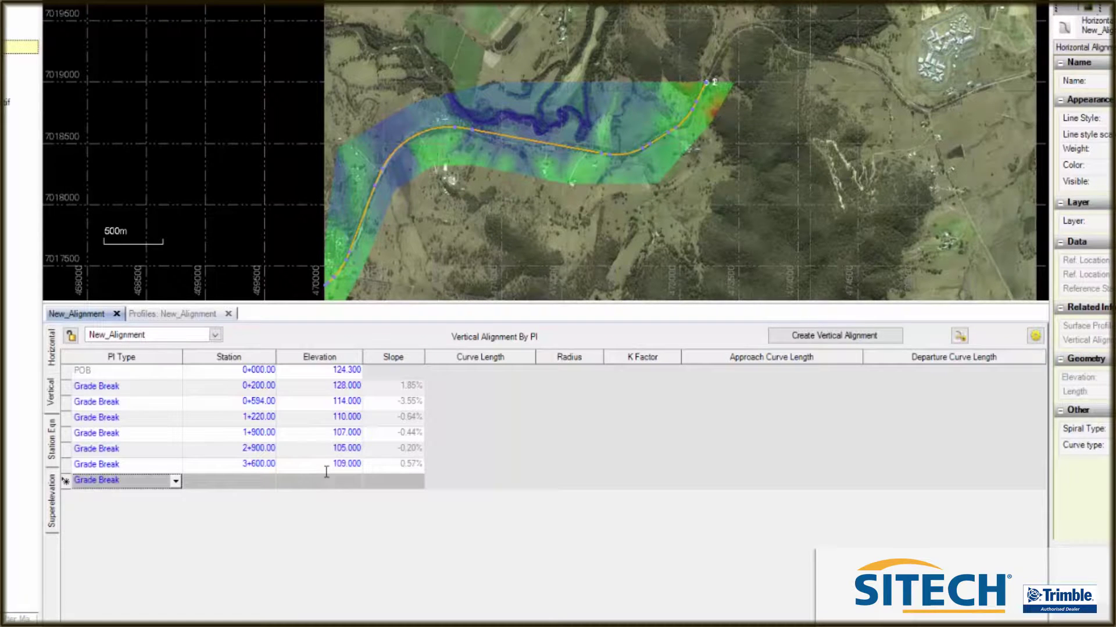
- Locate the crest near the end of the ground profile and add a grade break at station 4+130.00 with elevation 128.000
{"action": "left_click", "coordinate": [167, 316]}
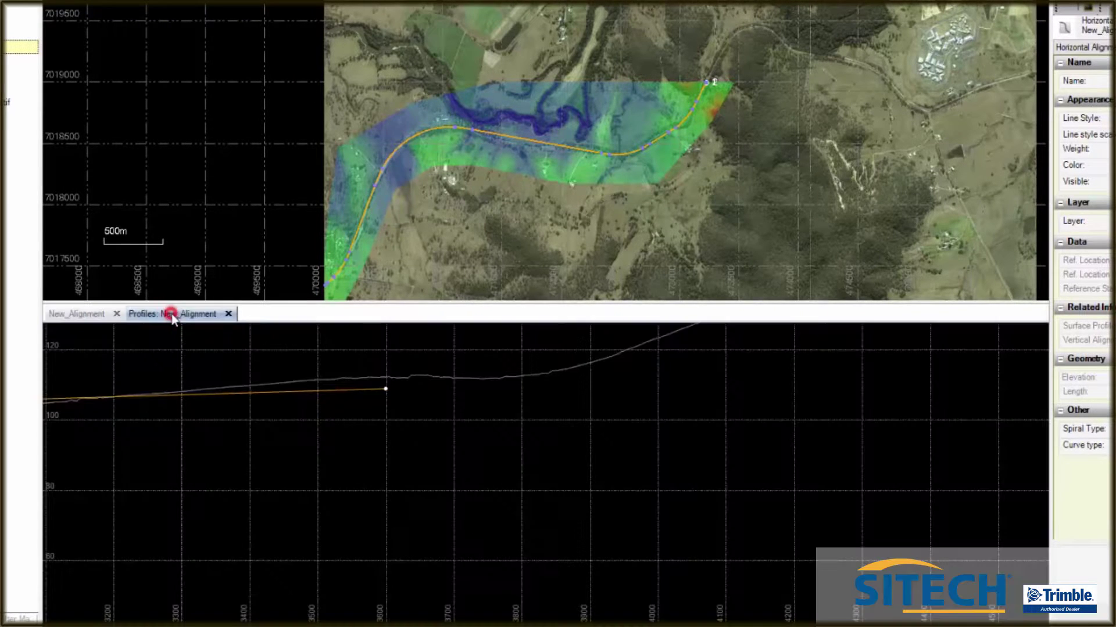
{"action": "scroll", "coordinate": [401, 408], "scroll_direction": "up", "scroll_amount": 2}
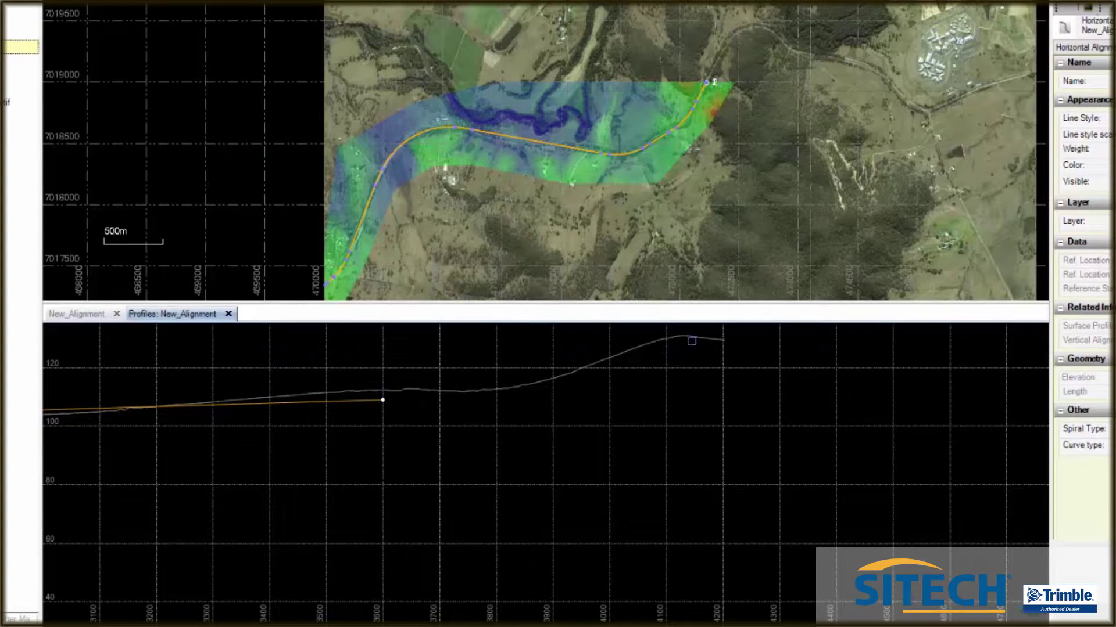
{"action": "scroll", "coordinate": [687, 341], "scroll_direction": "up", "scroll_amount": 3}
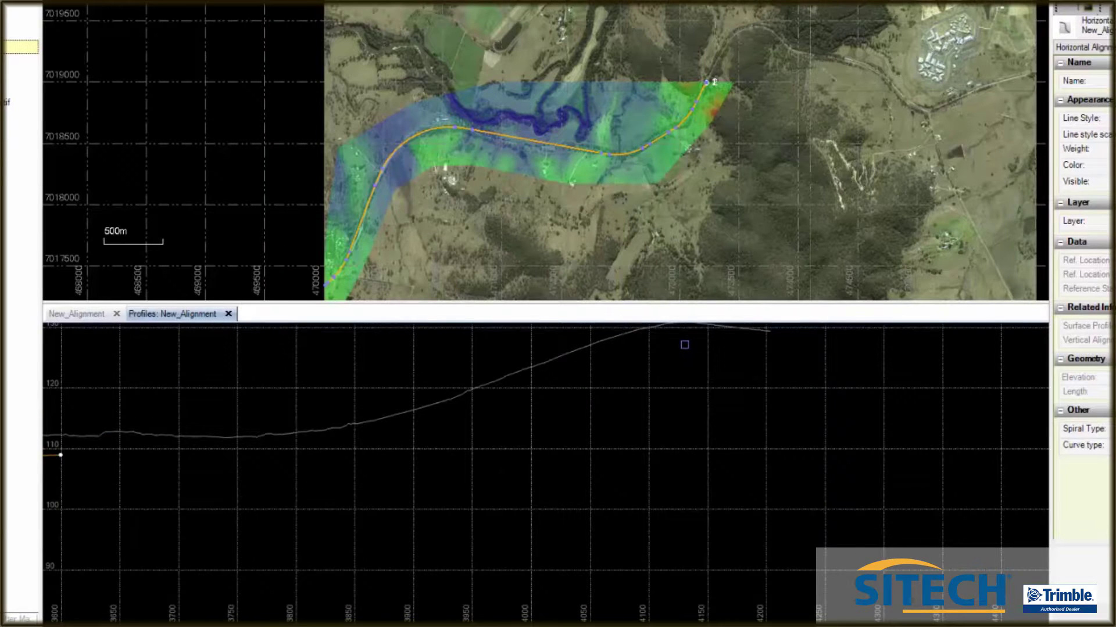
{"action": "scroll", "coordinate": [680, 339], "scroll_direction": "up", "scroll_amount": 4}
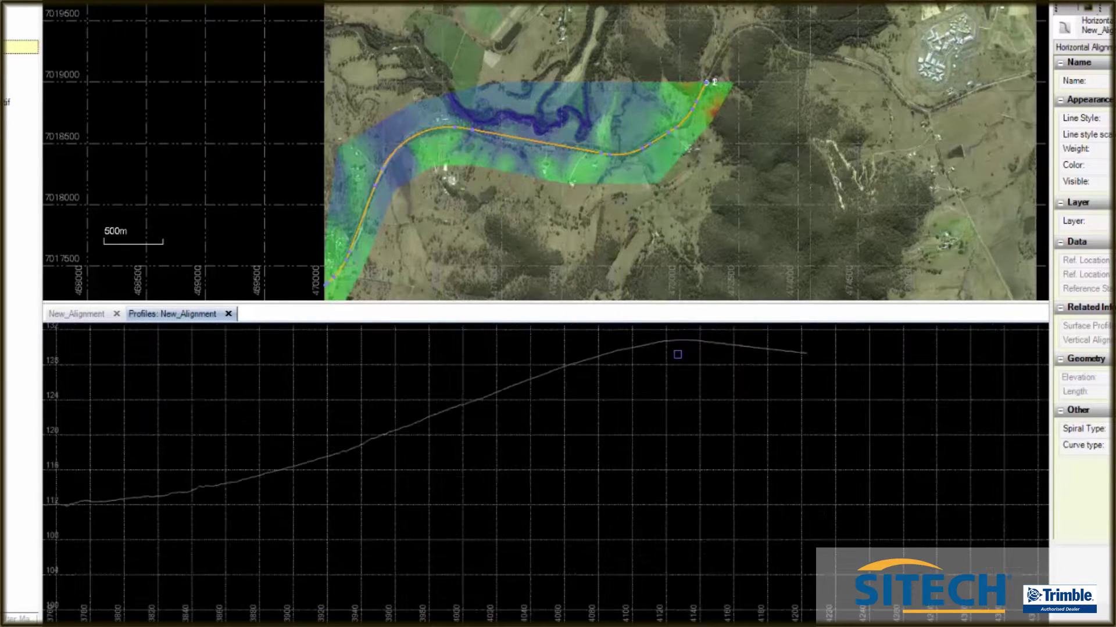
{"action": "scroll", "coordinate": [674, 359], "scroll_direction": "up", "scroll_amount": 5}
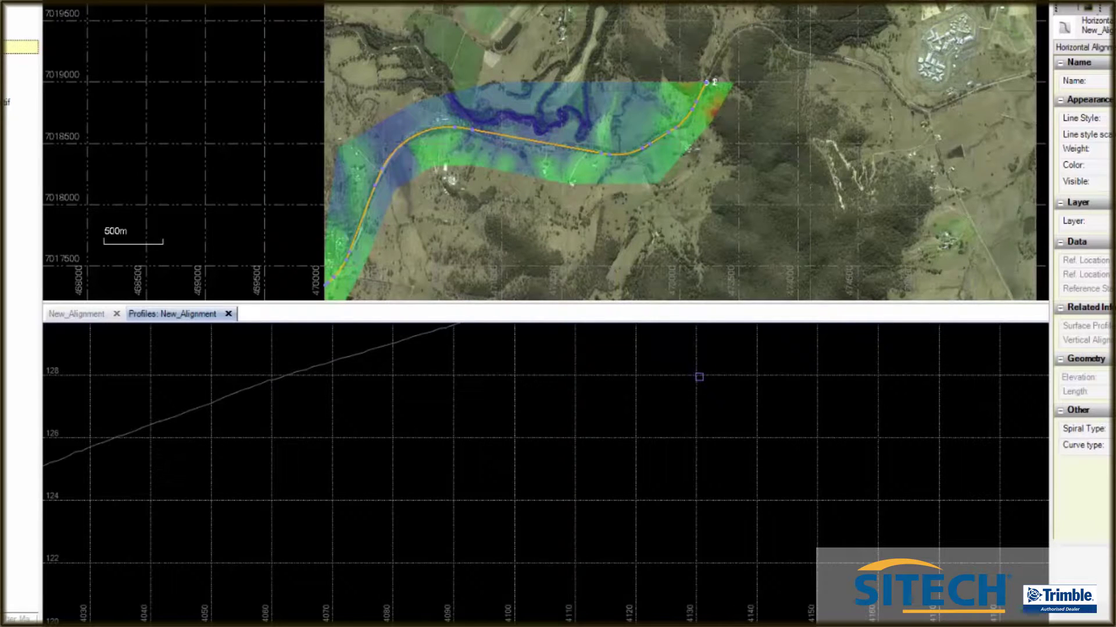
{"action": "left_click", "coordinate": [106, 316]}
{"action": "left_click", "coordinate": [252, 482]}
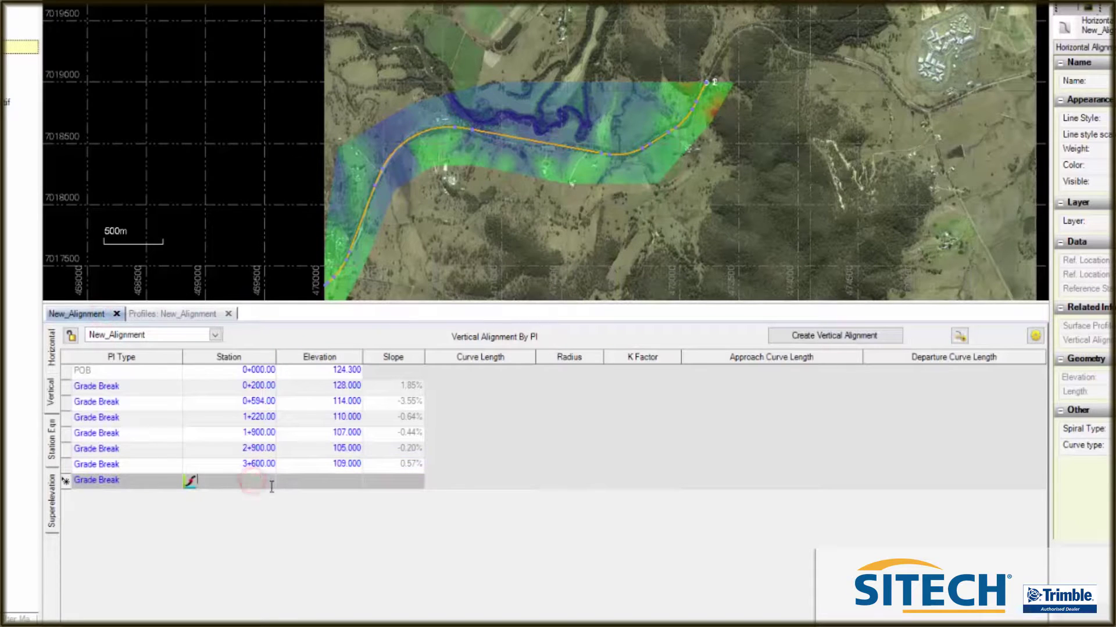
{"action": "type", "text": "4130"}
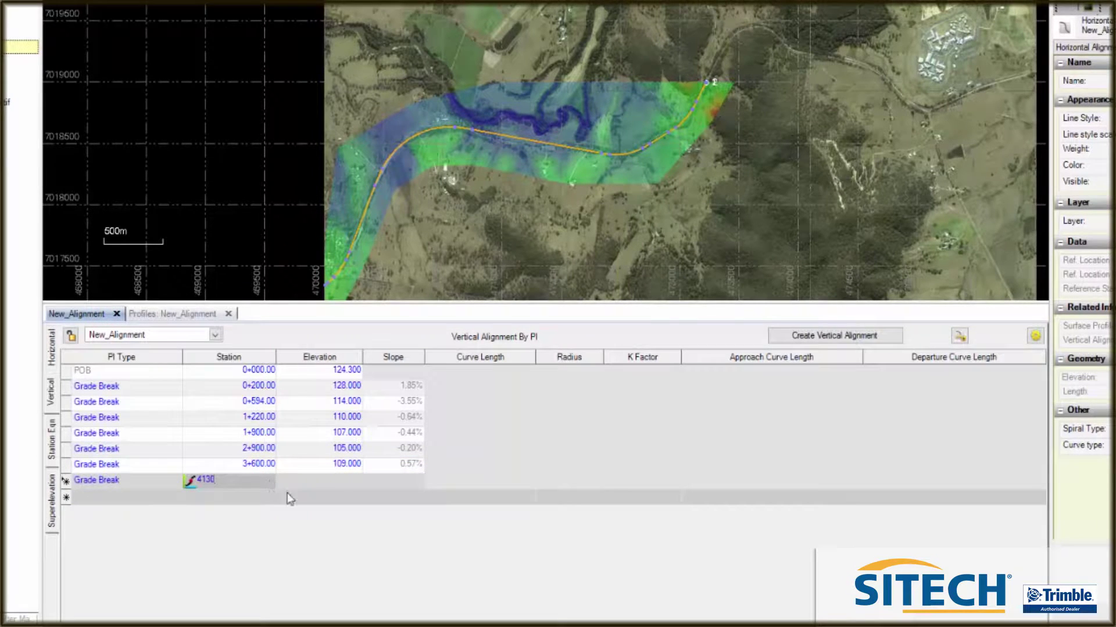
{"action": "left_click", "coordinate": [337, 480]}
{"action": "type", "text": "128"}
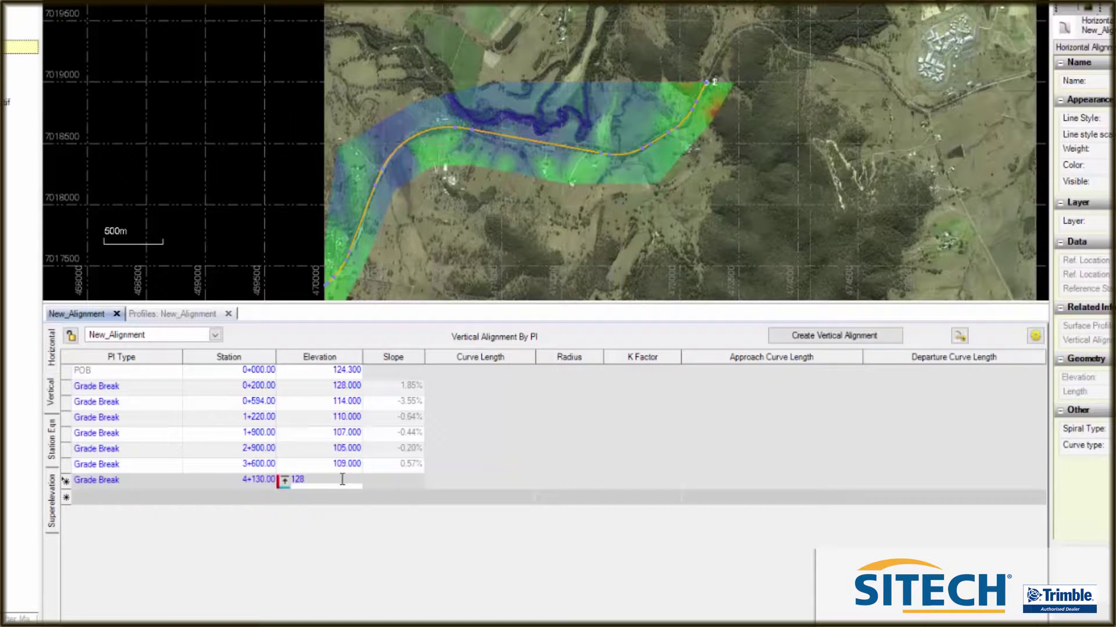
{"action": "key", "text": "Return"}
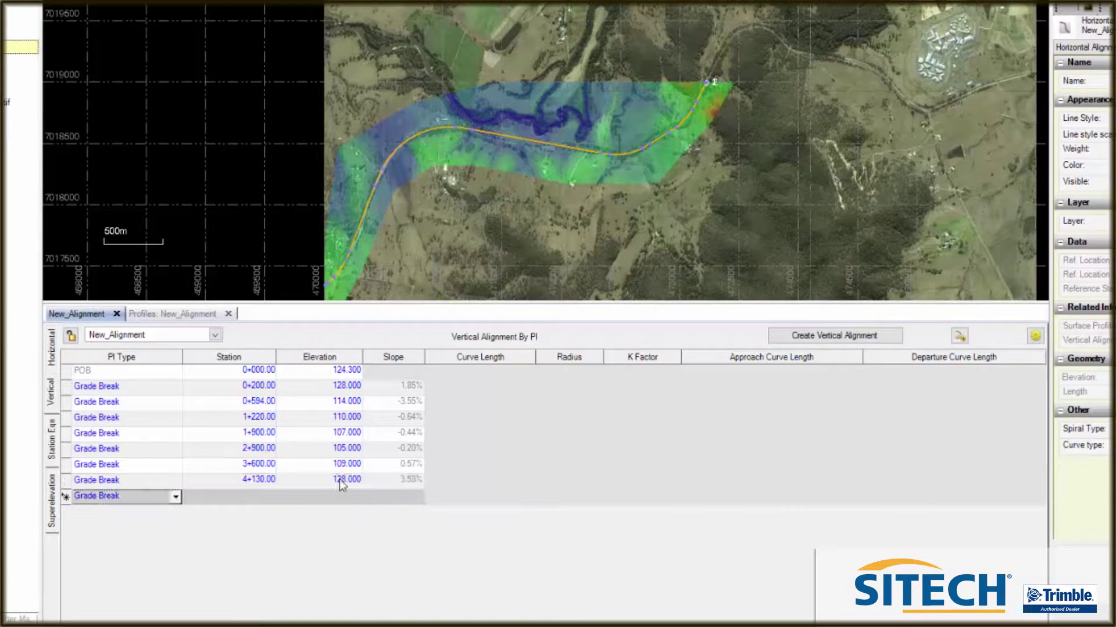
- Locate the end of the ground profile and add a grade break at station 4+203.00 with elevation 129.400
{"action": "left_click", "coordinate": [177, 309]}
{"action": "scroll", "coordinate": [391, 329], "scroll_direction": "down", "scroll_amount": 3}
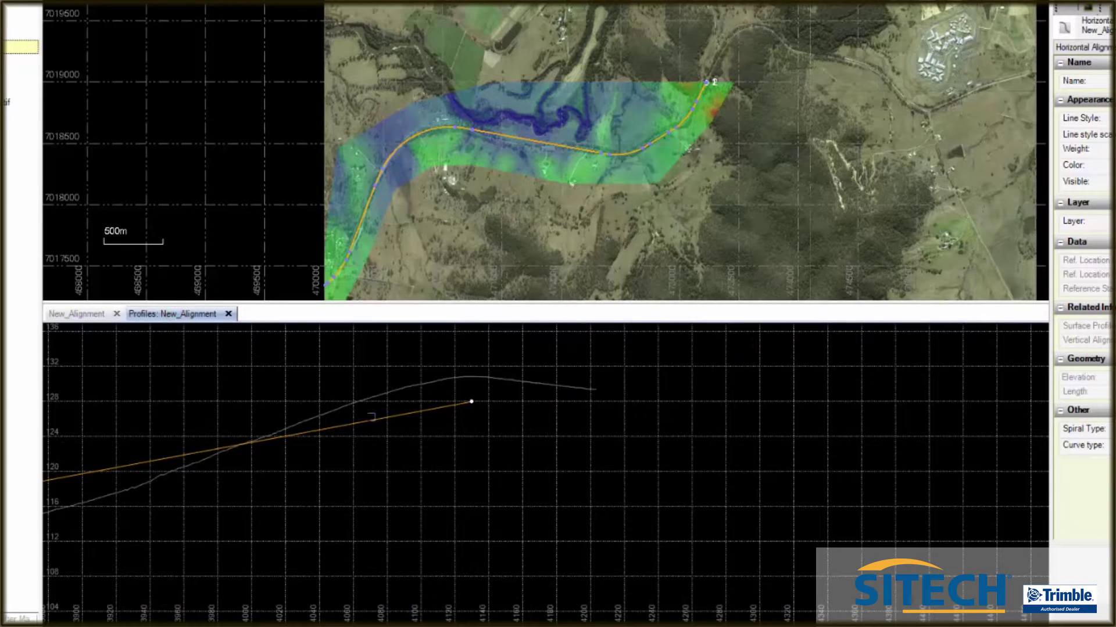
{"action": "scroll", "coordinate": [598, 385], "scroll_direction": "up", "scroll_amount": 5}
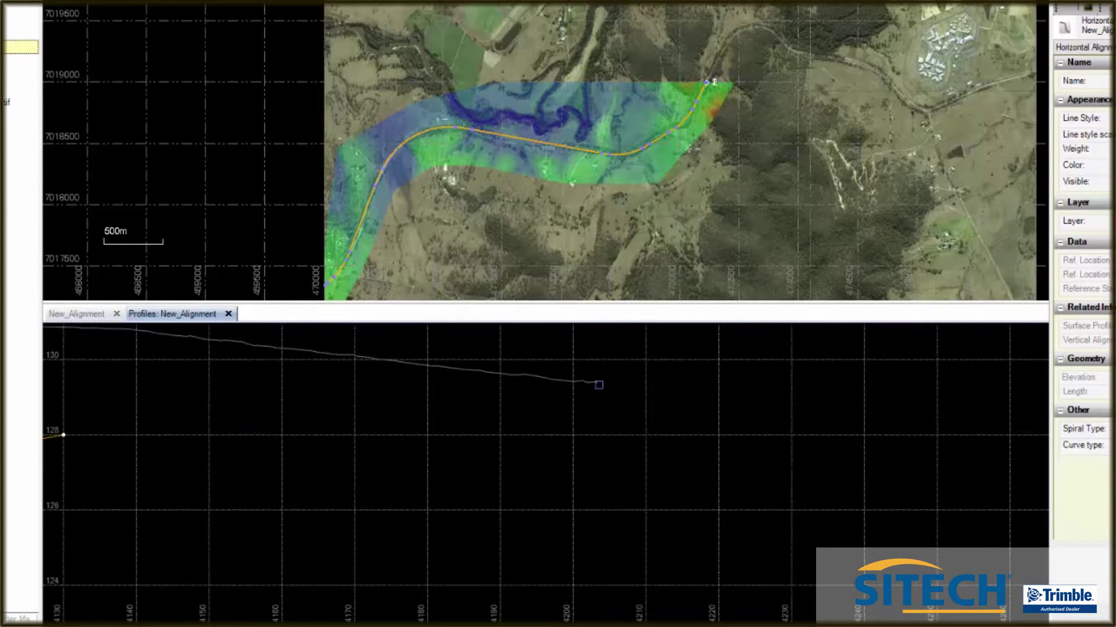
{"action": "scroll", "coordinate": [598, 385], "scroll_direction": "up", "scroll_amount": 4}
{"action": "scroll", "coordinate": [605, 378], "scroll_direction": "down", "scroll_amount": 2}
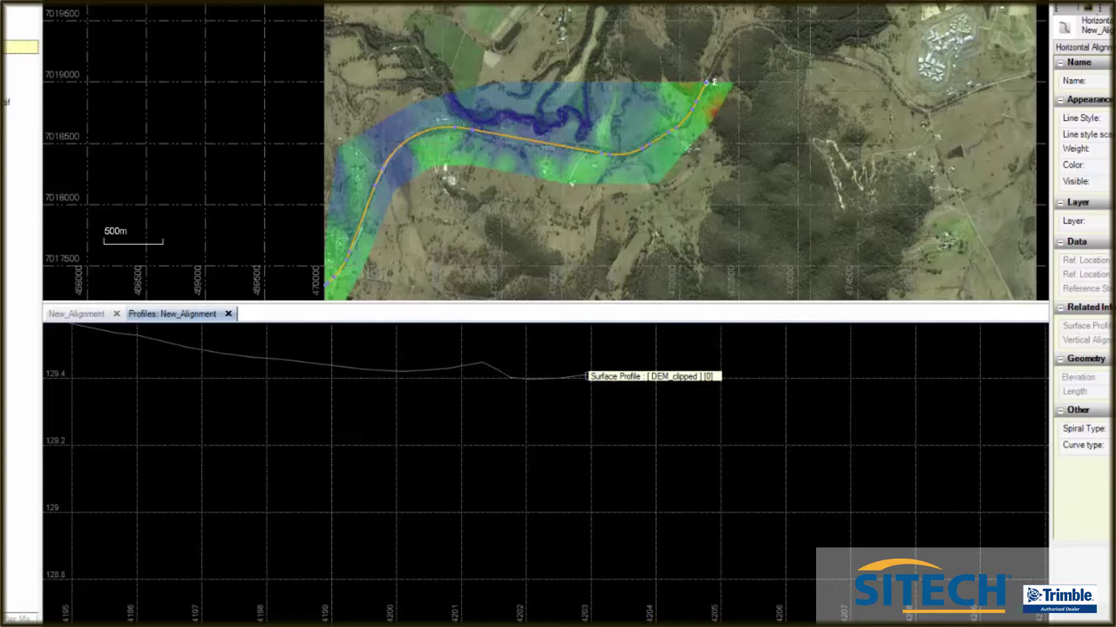
{"action": "left_click", "coordinate": [77, 314]}
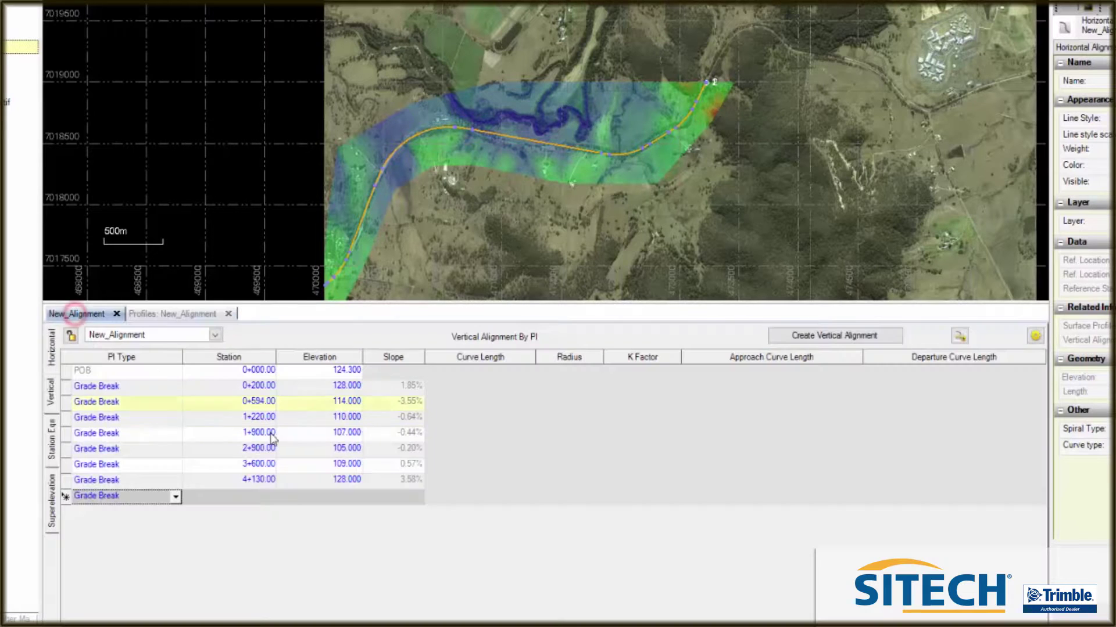
{"action": "left_click", "coordinate": [252, 497]}
{"action": "type", "text": "4"}
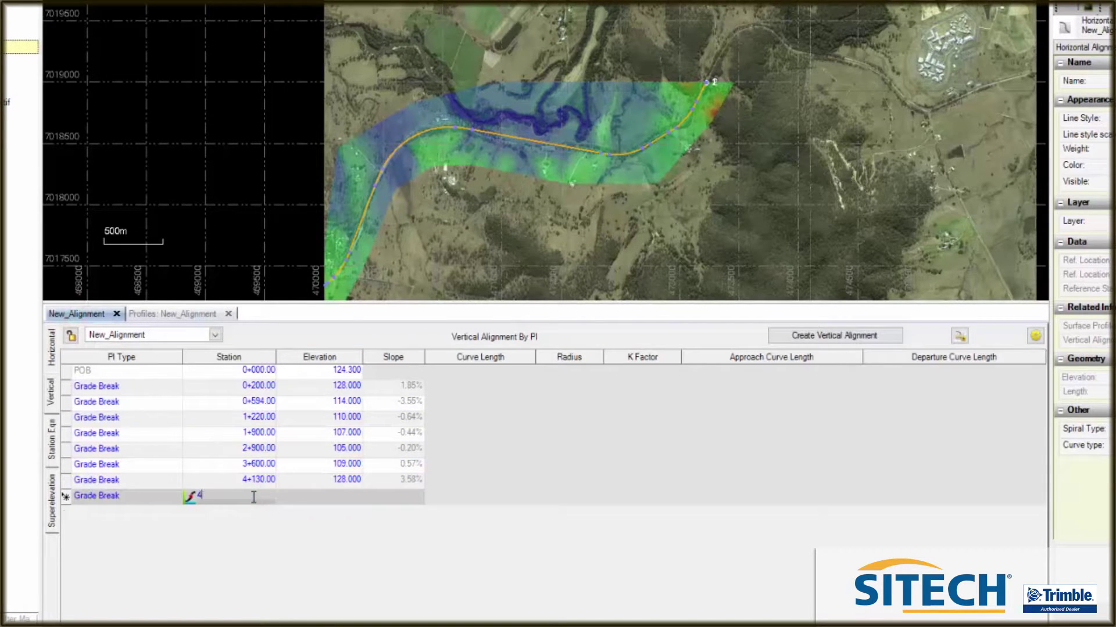
{"action": "type", "text": "203"}
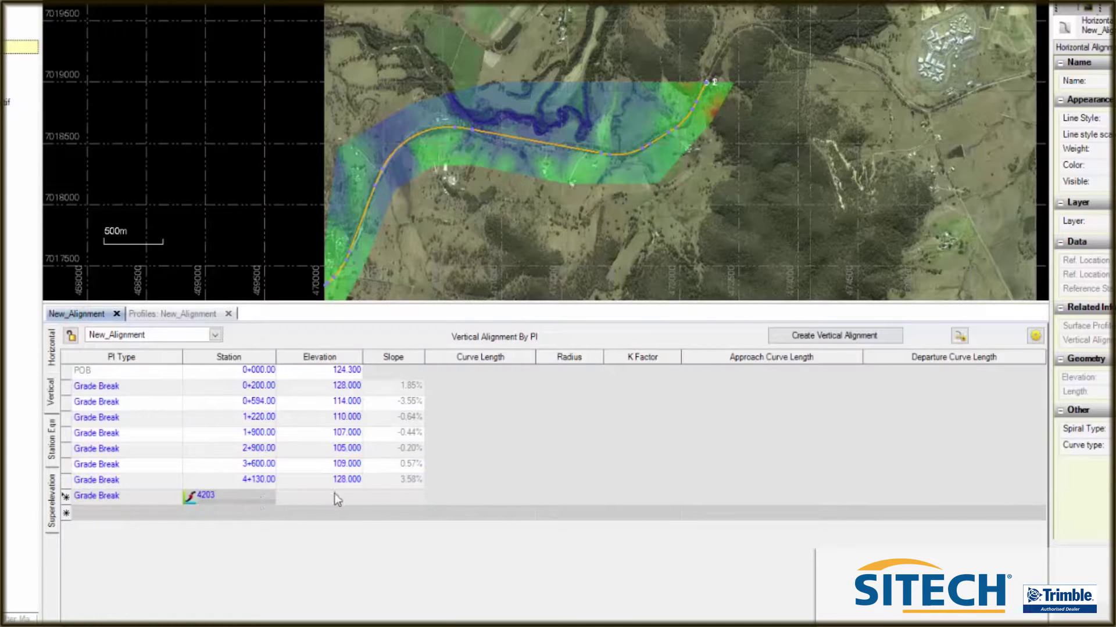
{"action": "left_click", "coordinate": [334, 497]}
{"action": "type", "text": "129.4"}
{"action": "key", "text": "Return"}
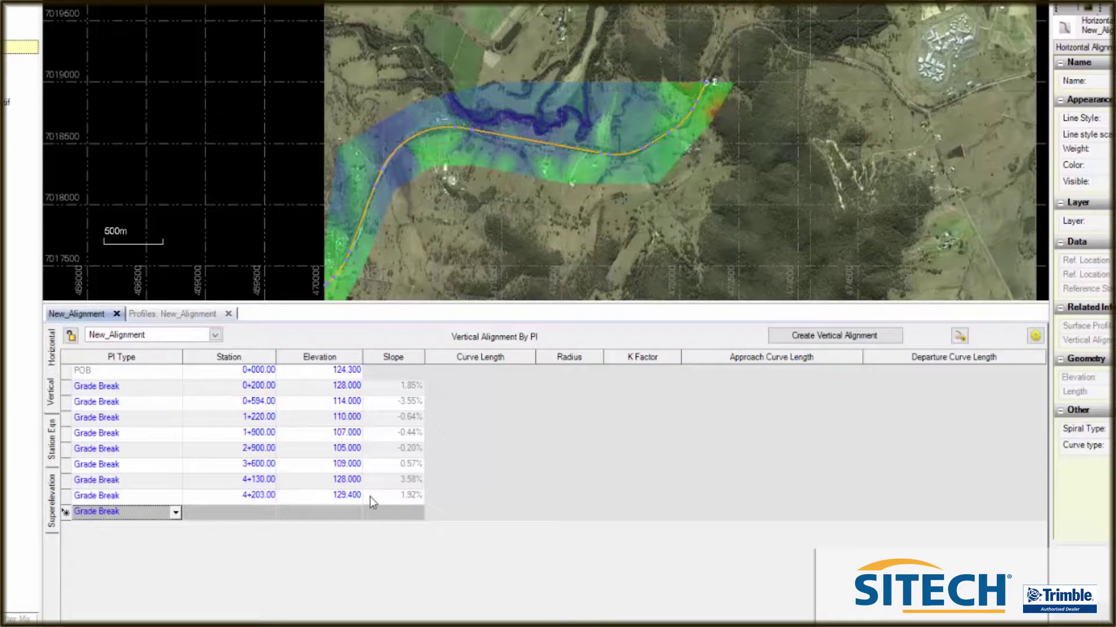
- Review the grade breaks against the ground profile and change the one at station 0+200.00 to a symmetrical vertical curve of length 200
{"action": "left_click", "coordinate": [204, 315]}
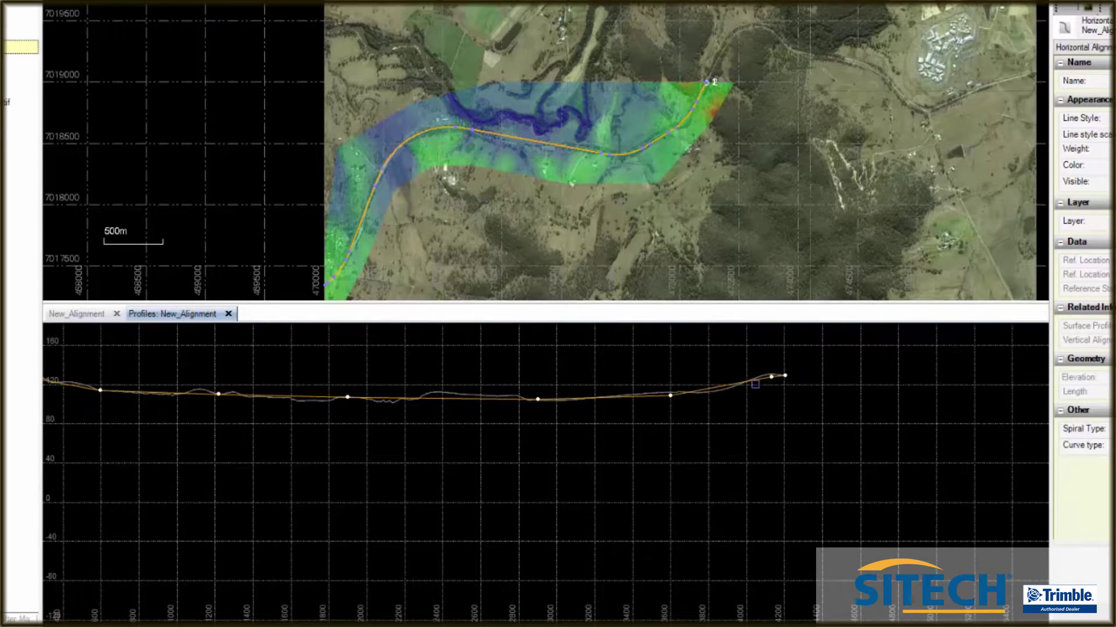
{"action": "scroll", "coordinate": [703, 374], "scroll_direction": "up", "scroll_amount": 3}
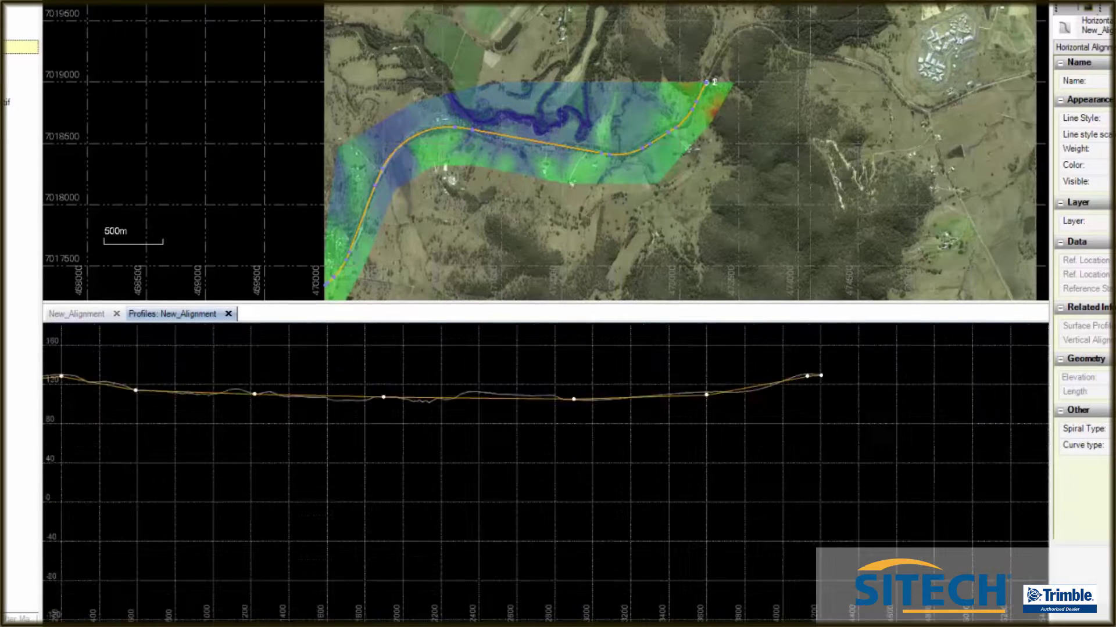
{"action": "scroll", "coordinate": [250, 401], "scroll_direction": "up", "scroll_amount": 3}
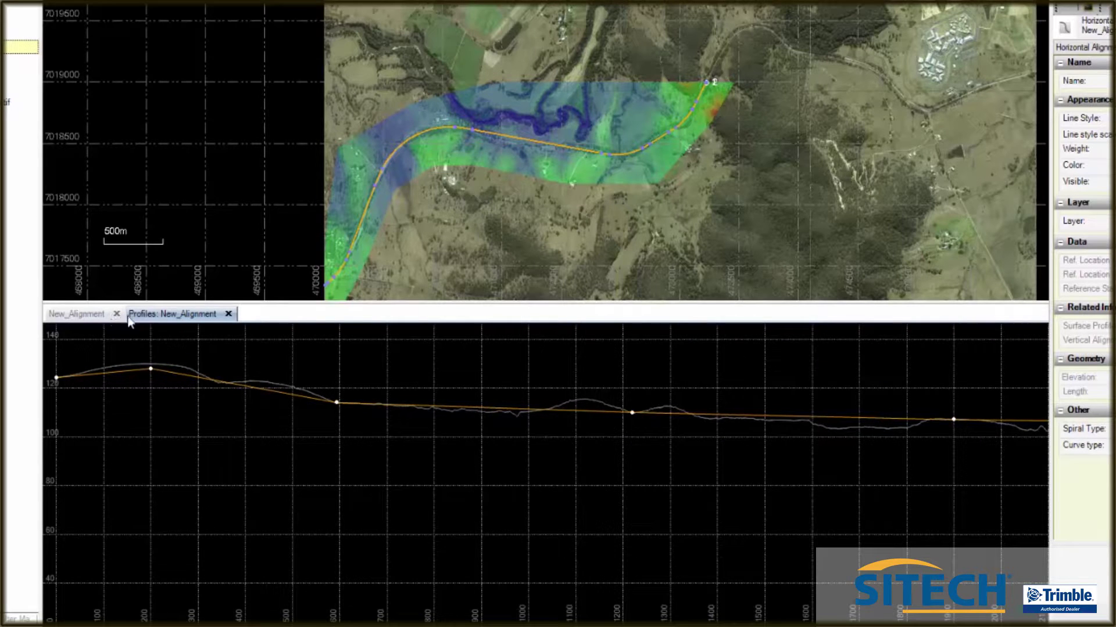
{"action": "left_click", "coordinate": [93, 315]}
{"action": "left_click", "coordinate": [175, 387]}
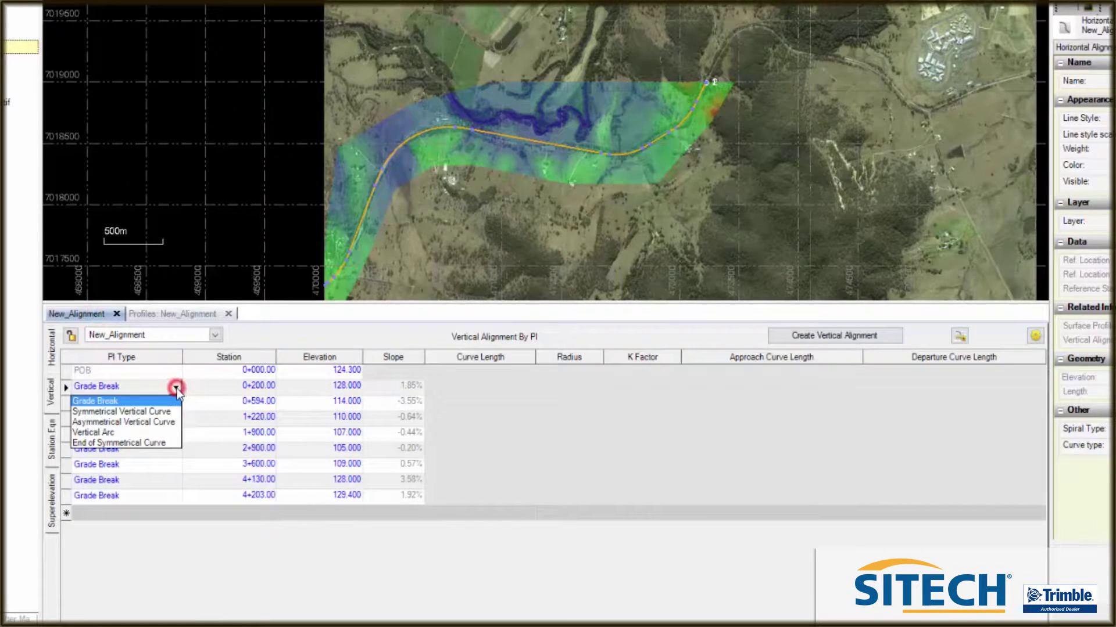
{"action": "left_click", "coordinate": [153, 411]}
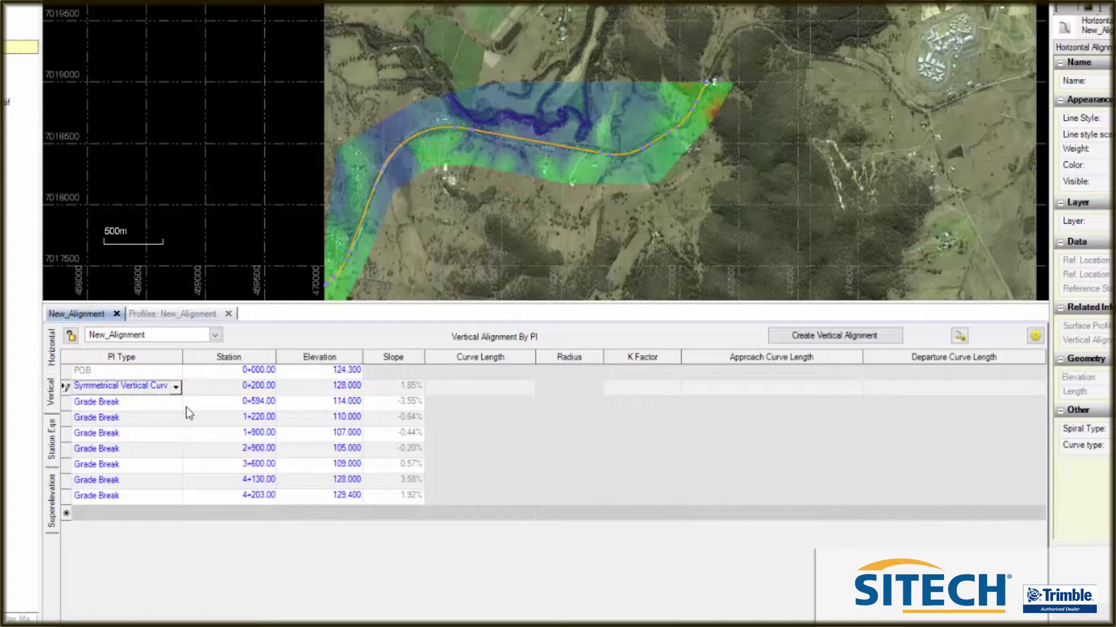
{"action": "left_click", "coordinate": [476, 386]}
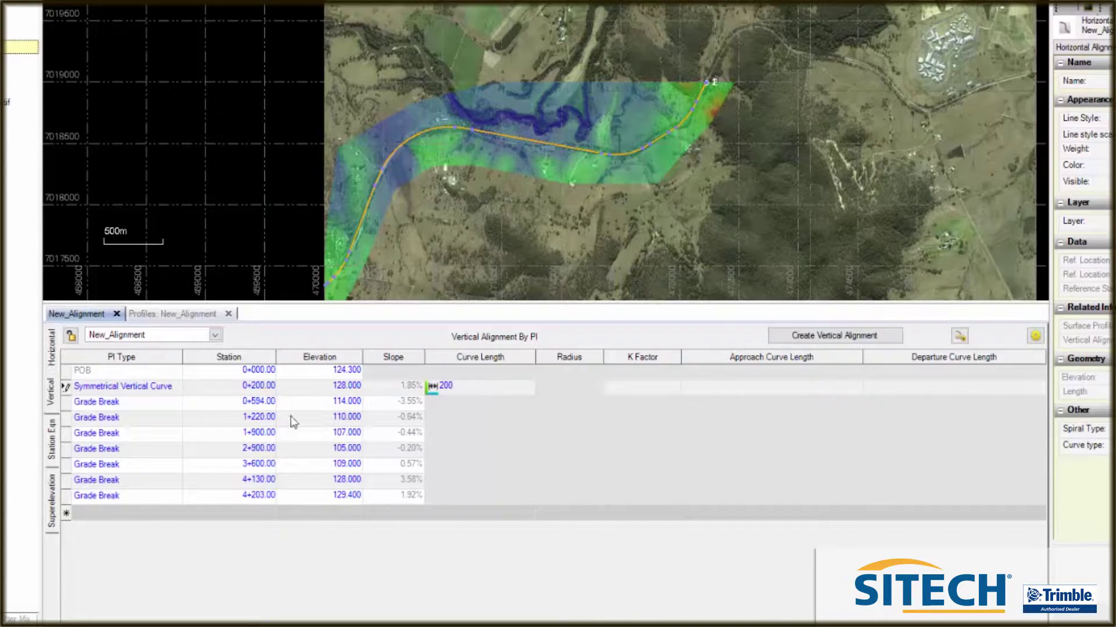
- Change the grade breaks at stations 0+594.00 and 1+220.00 to symmetrical vertical curves, each with a curve length of 200
{"action": "left_click", "coordinate": [177, 407]}
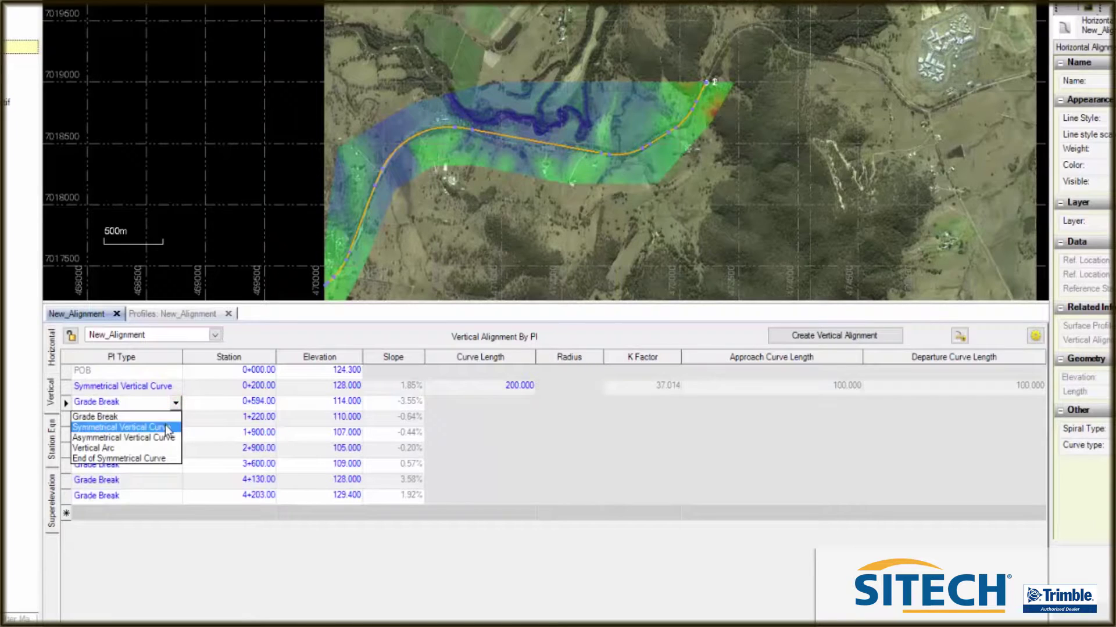
{"action": "left_click", "coordinate": [165, 426]}
{"action": "left_click", "coordinate": [512, 404]}
{"action": "type", "text": "200"}
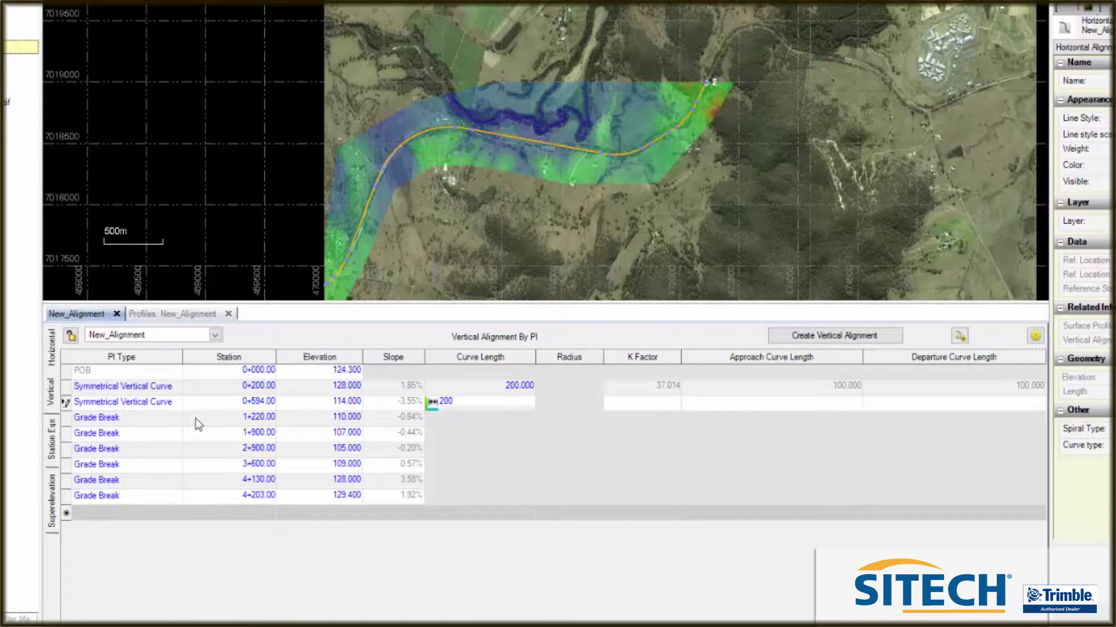
{"action": "left_click", "coordinate": [175, 420]}
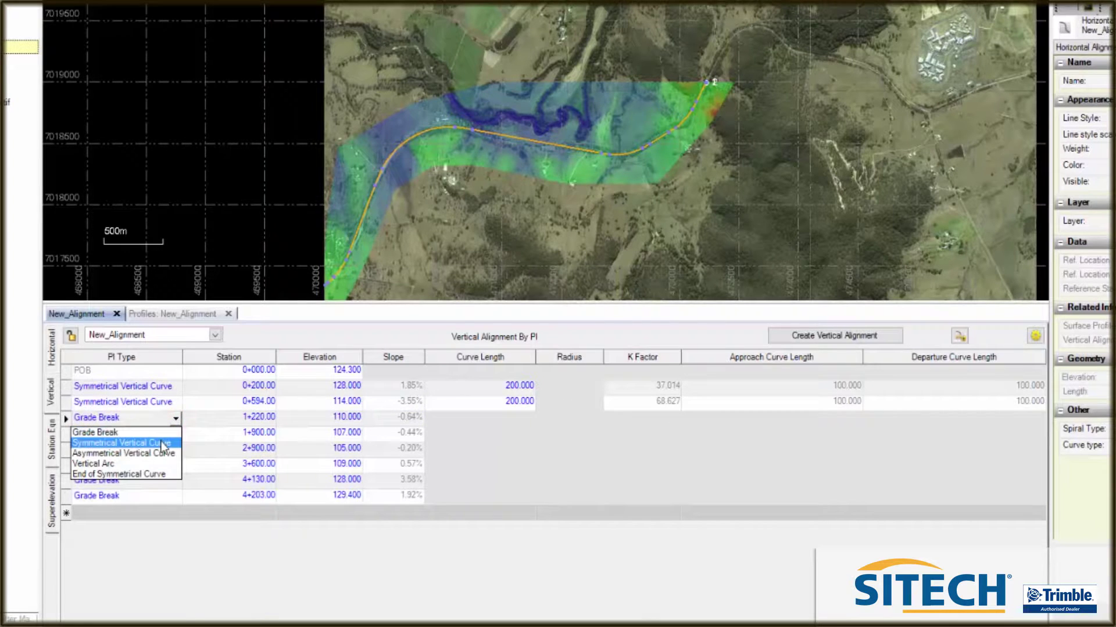
{"action": "left_click", "coordinate": [165, 443]}
{"action": "left_click", "coordinate": [525, 421]}
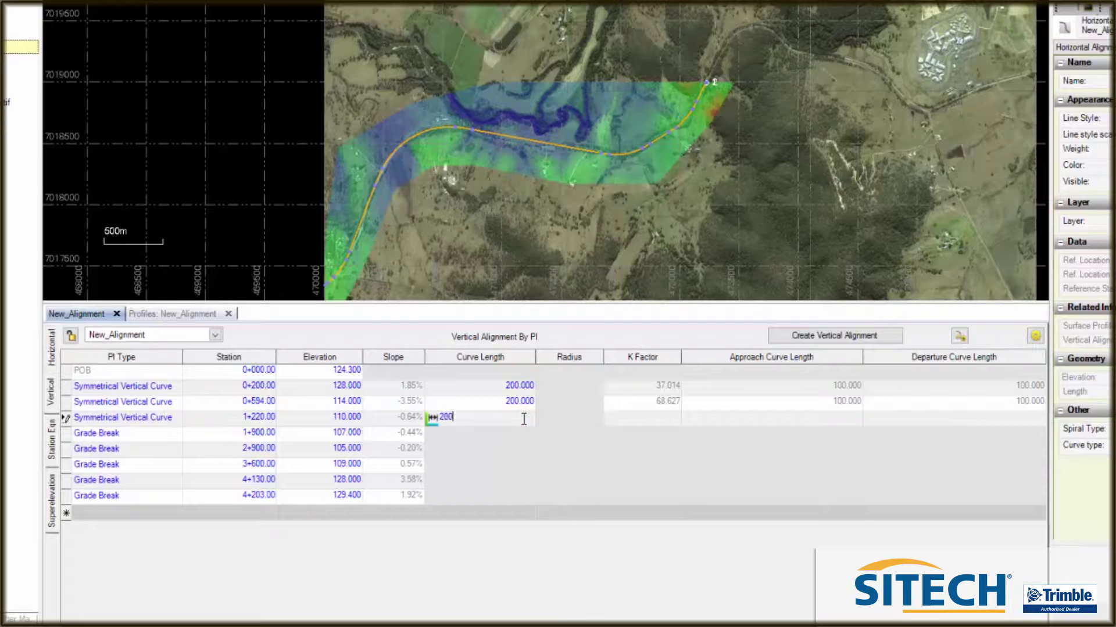
{"action": "type", "text": "200"}
- Convert the grade breaks at stations 1+900.00 and 2+900.00 to symmetrical vertical curves, each with a curve length of 200
{"action": "left_click", "coordinate": [176, 434]}
{"action": "left_click", "coordinate": [121, 459]}
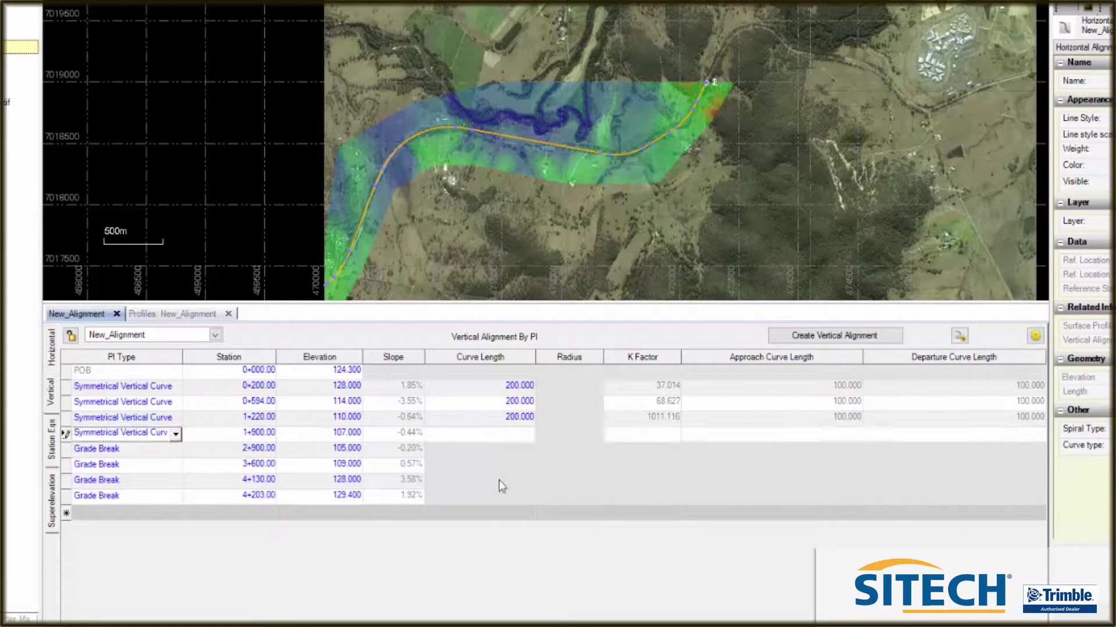
{"action": "left_click", "coordinate": [518, 437]}
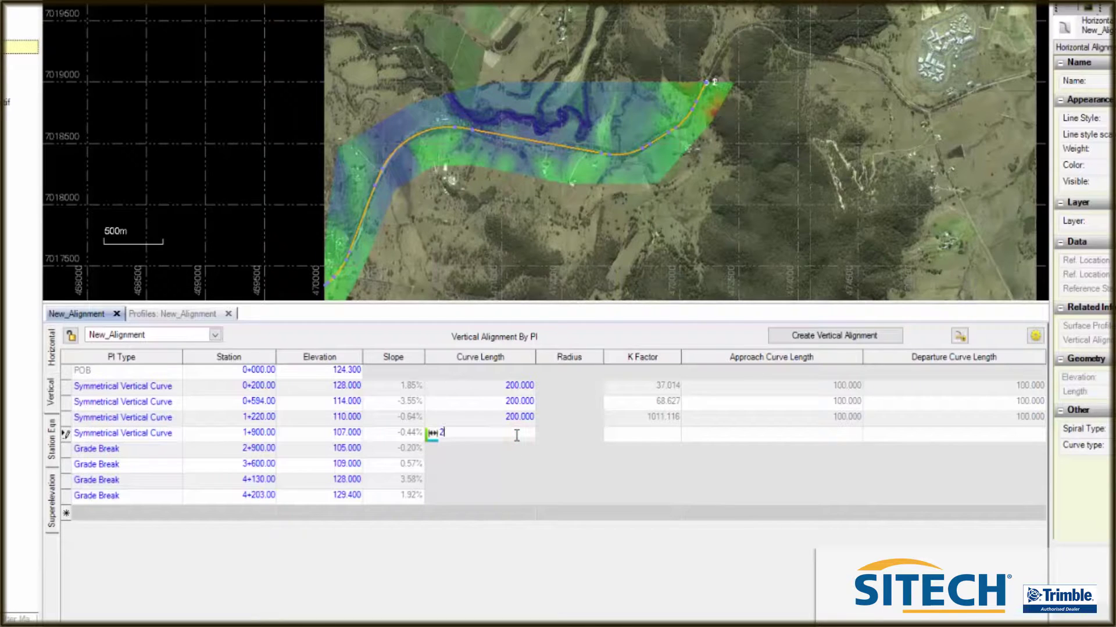
{"action": "type", "text": "200"}
{"action": "left_click", "coordinate": [176, 451]}
{"action": "left_click", "coordinate": [143, 474]}
{"action": "left_click", "coordinate": [516, 448]}
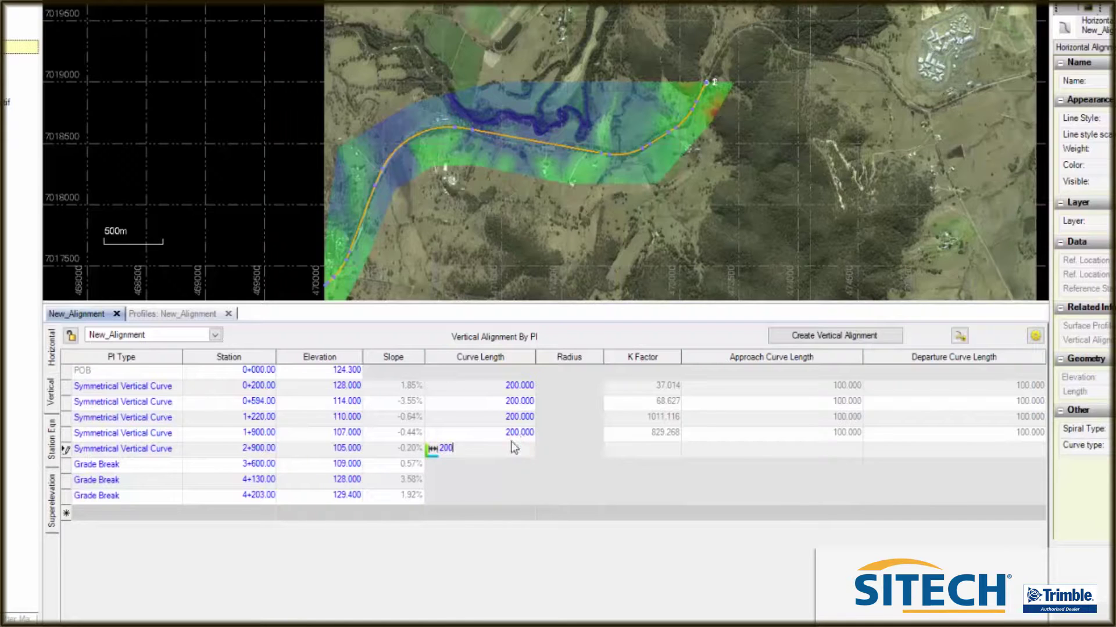
- Make the grade break at station 3+600.00 a symmetrical vertical curve with a curve length of 200
{"action": "left_click", "coordinate": [174, 465]}
{"action": "left_click", "coordinate": [165, 490]}
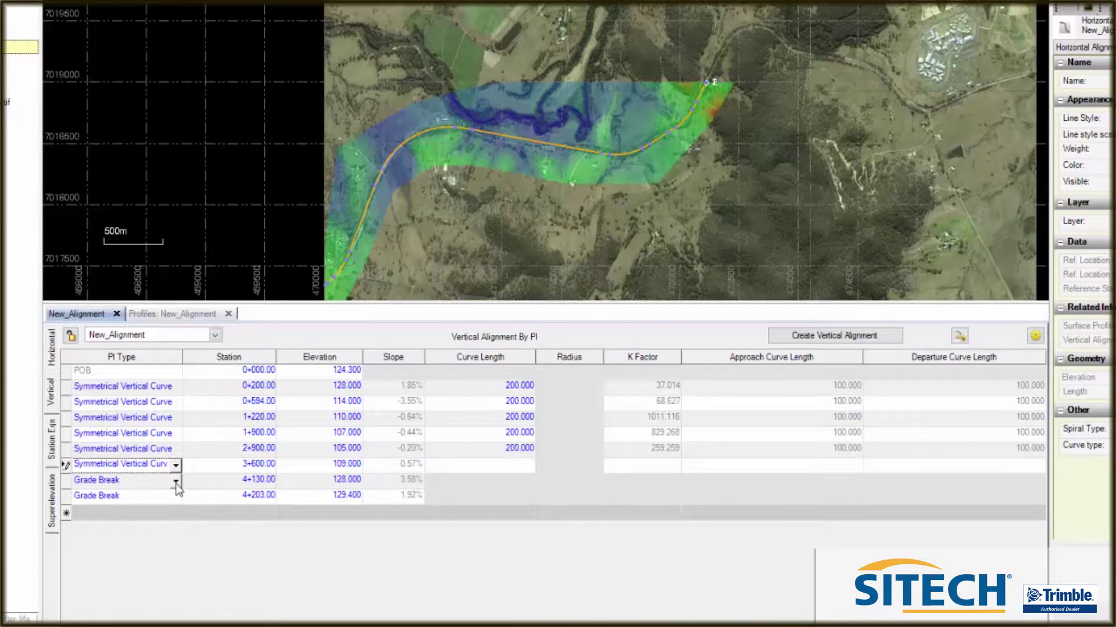
{"action": "left_click", "coordinate": [519, 468]}
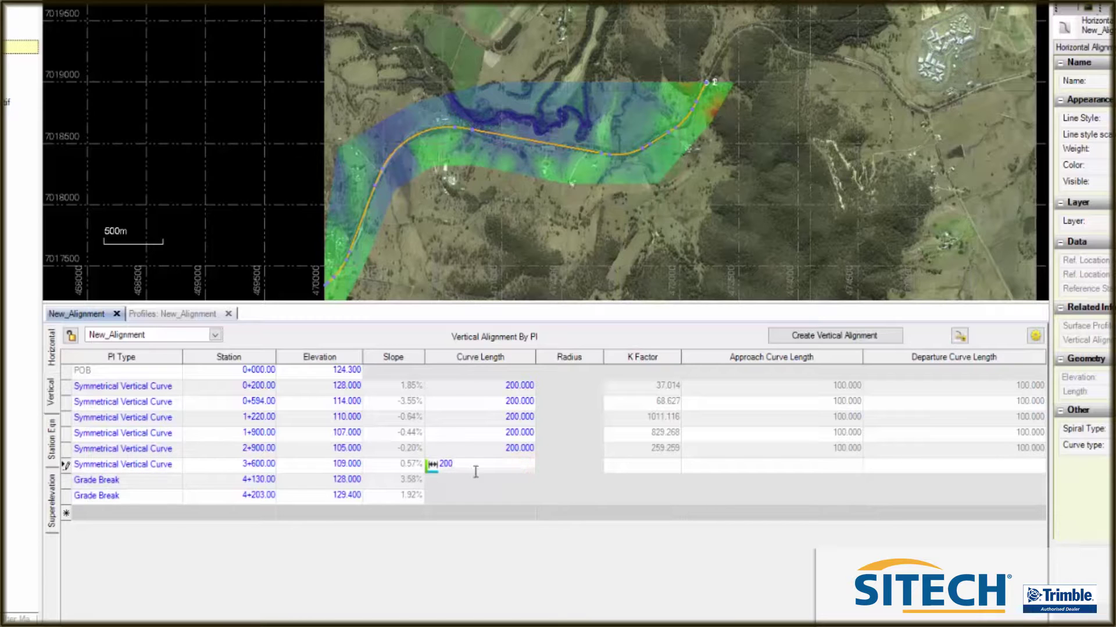
- Change the grade break at station 4+130.00 to a symmetrical vertical curve and set its curve length to 140
{"action": "left_click", "coordinate": [176, 483]}
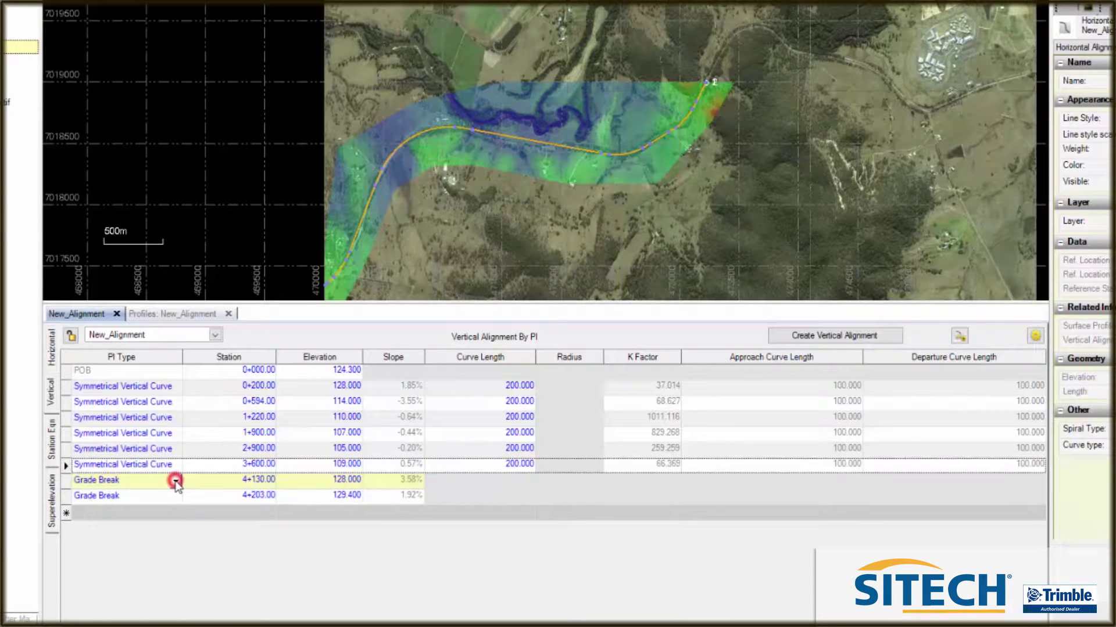
{"action": "left_click", "coordinate": [122, 506]}
{"action": "left_click", "coordinate": [521, 487]}
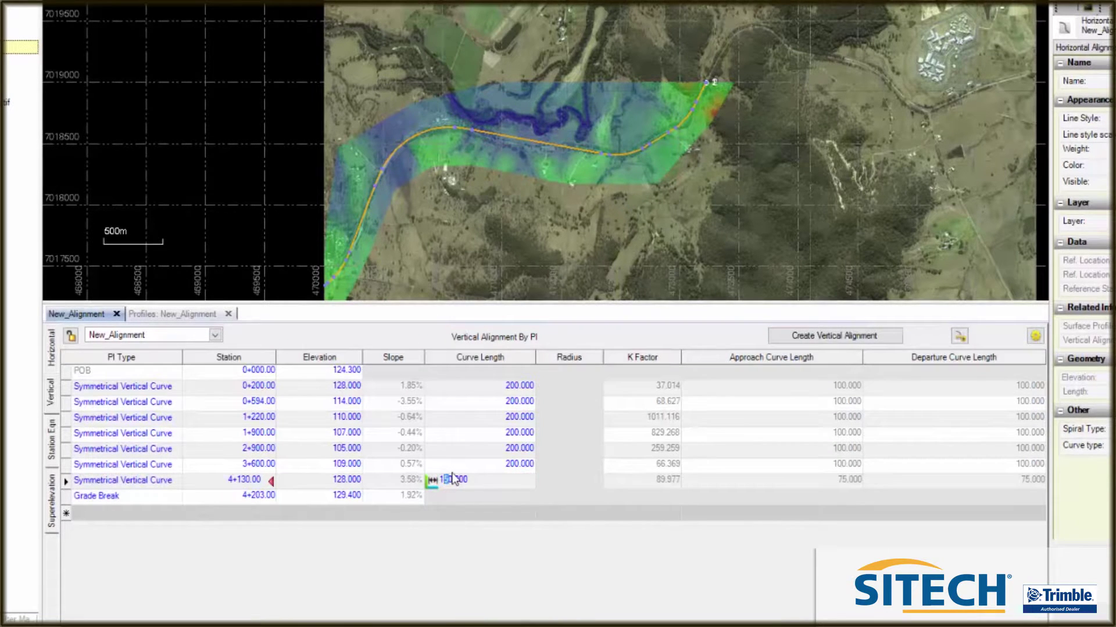
{"action": "type", "text": "4"}
{"action": "key", "text": "Return"}
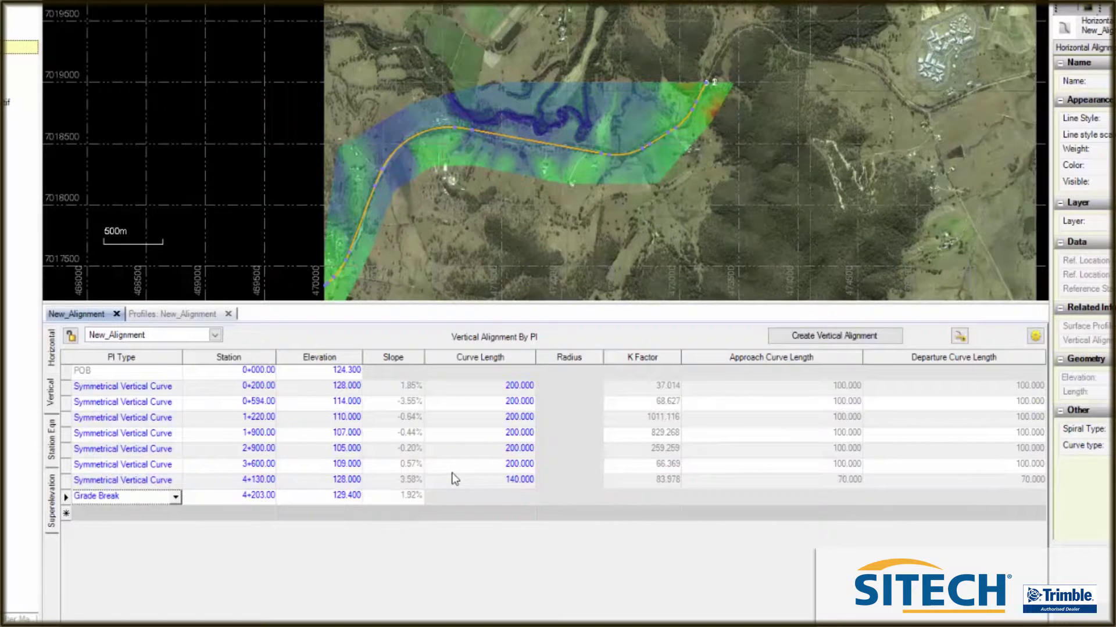
- Examine how the curved vertical alignment fits the ground surface along the profile, from its end back to its start
{"action": "left_click", "coordinate": [180, 314]}
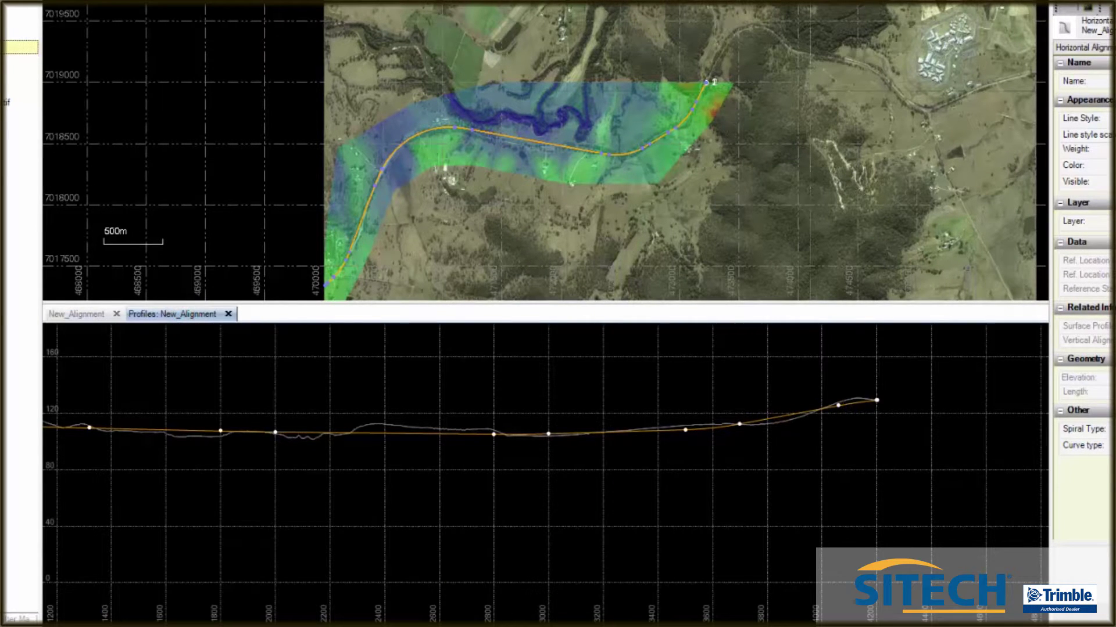
{"action": "scroll", "coordinate": [715, 420], "scroll_direction": "up", "scroll_amount": 3}
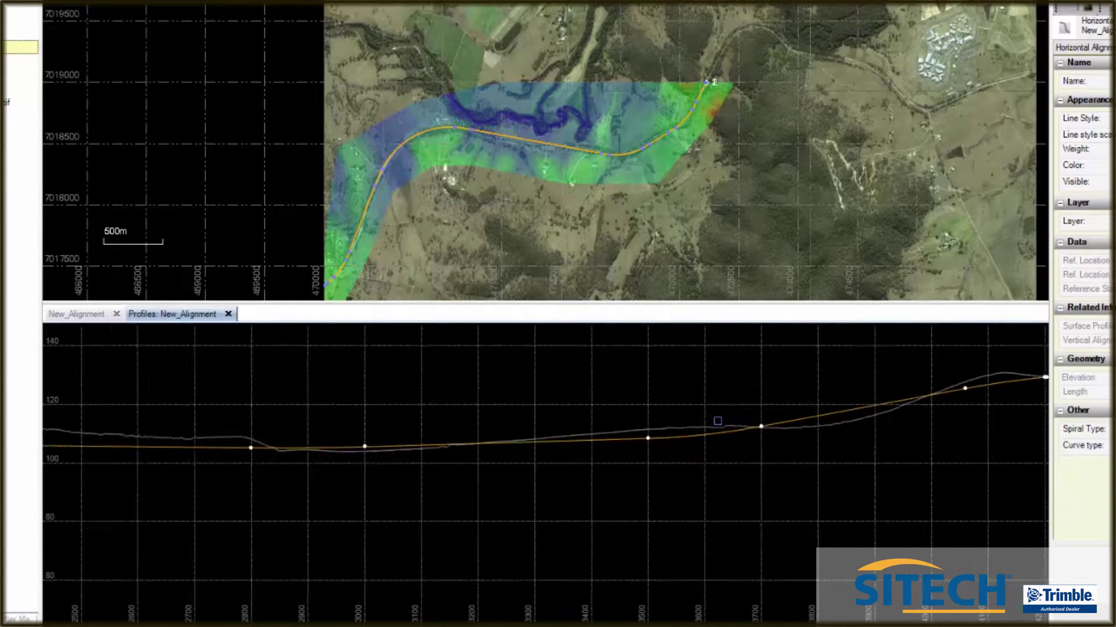
{"action": "scroll", "coordinate": [626, 432], "scroll_direction": "down", "scroll_amount": 3}
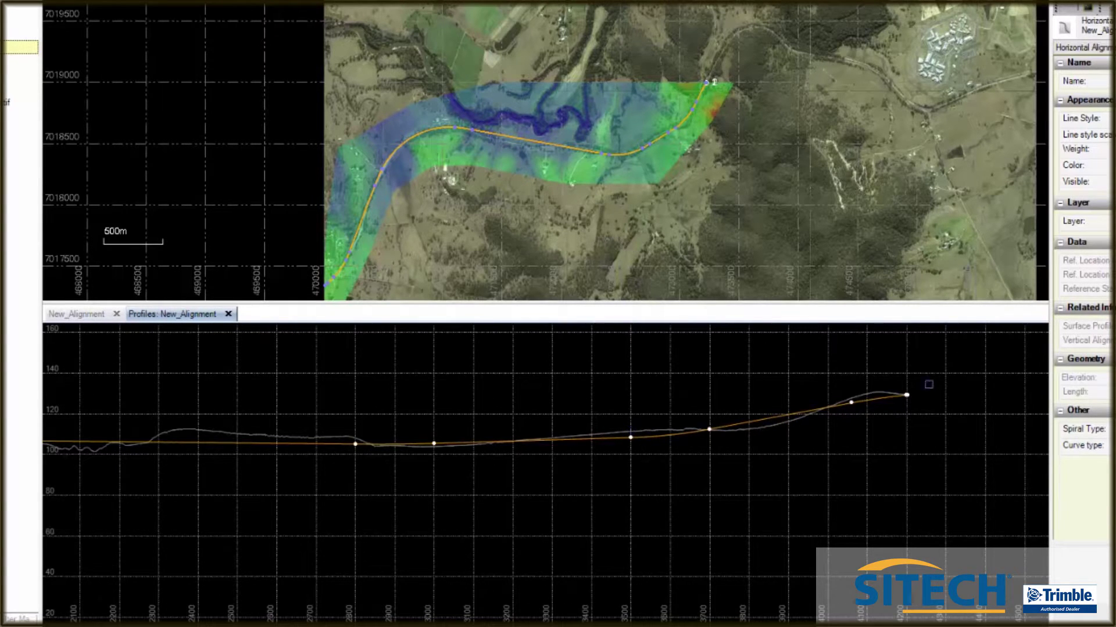
{"action": "scroll", "coordinate": [929, 384], "scroll_direction": "down", "scroll_amount": 1}
{"action": "scroll", "coordinate": [807, 422], "scroll_direction": "up", "scroll_amount": 3}
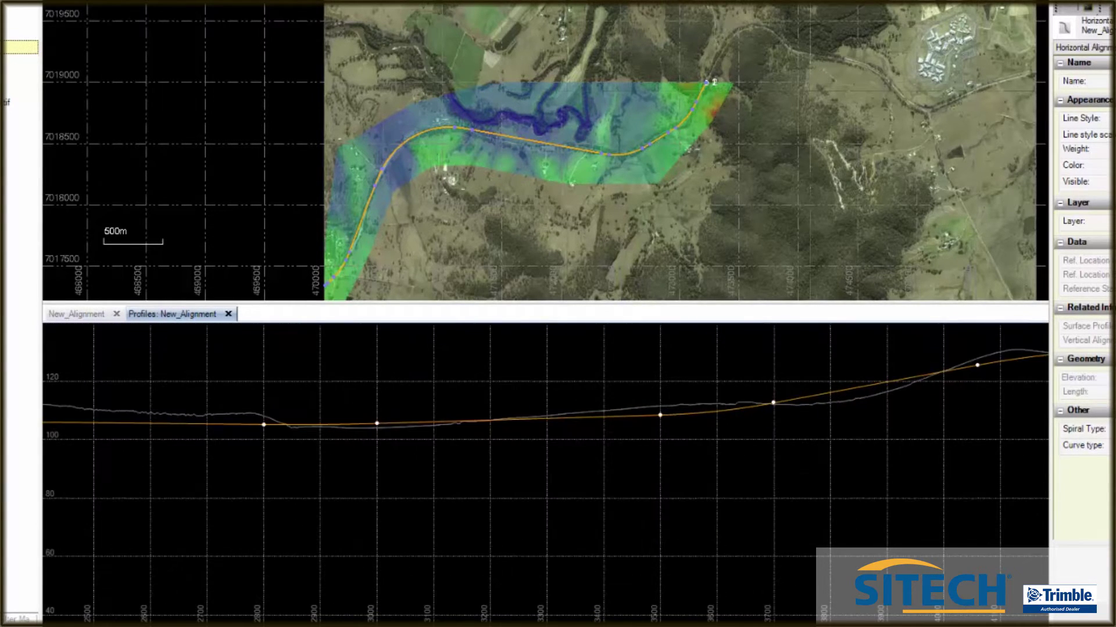
{"action": "scroll", "coordinate": [976, 384], "scroll_direction": "down", "scroll_amount": 2}
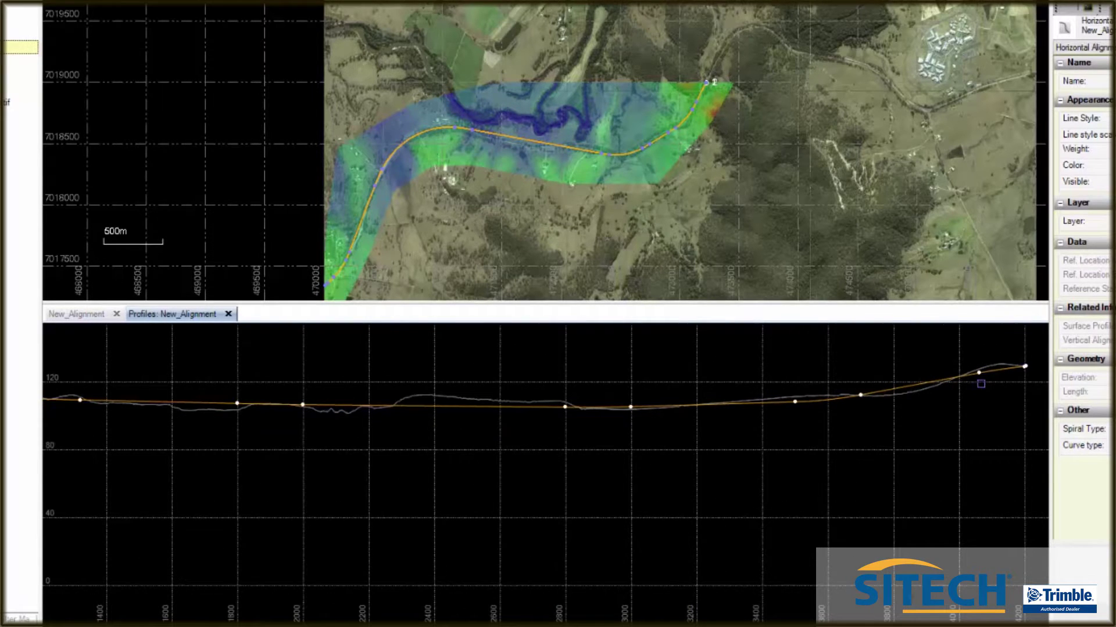
{"action": "scroll", "coordinate": [601, 415], "scroll_direction": "up", "scroll_amount": 5}
{"action": "scroll", "coordinate": [712, 413], "scroll_direction": "down", "scroll_amount": 5}
{"action": "scroll", "coordinate": [403, 424], "scroll_direction": "up", "scroll_amount": 1}
{"action": "scroll", "coordinate": [404, 429], "scroll_direction": "down", "scroll_amount": 1}
{"action": "scroll", "coordinate": [582, 420], "scroll_direction": "down", "scroll_amount": 2}
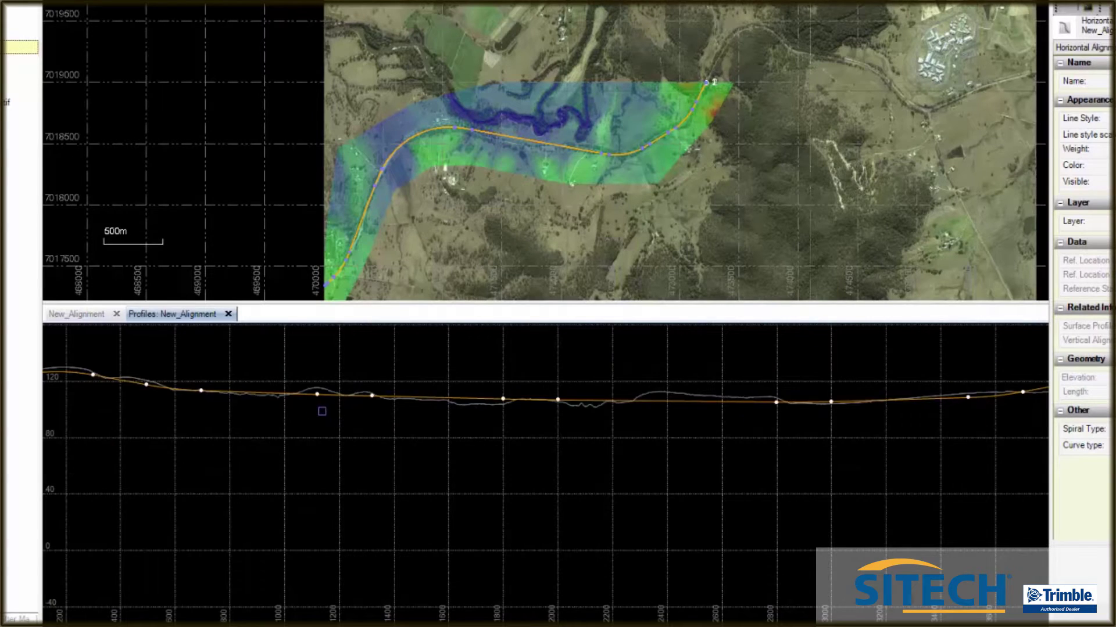
{"action": "scroll", "coordinate": [325, 413], "scroll_direction": "down", "scroll_amount": 4}
{"action": "scroll", "coordinate": [244, 404], "scroll_direction": "up", "scroll_amount": 5}
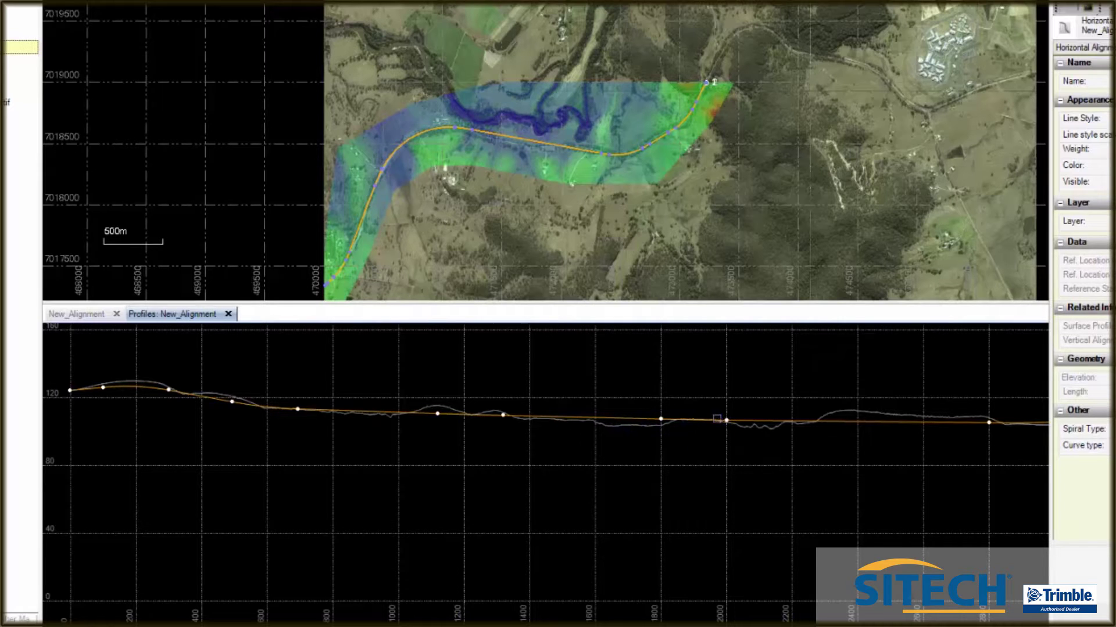
{"action": "scroll", "coordinate": [159, 401], "scroll_direction": "up", "scroll_amount": 3}
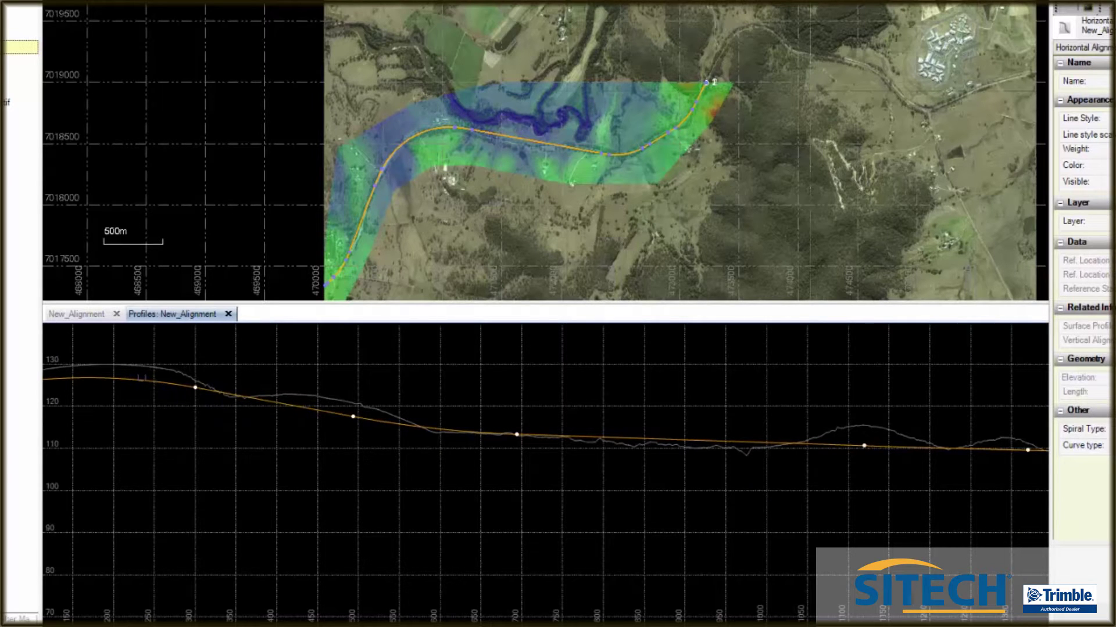
{"action": "scroll", "coordinate": [99, 370], "scroll_direction": "up", "scroll_amount": 2}
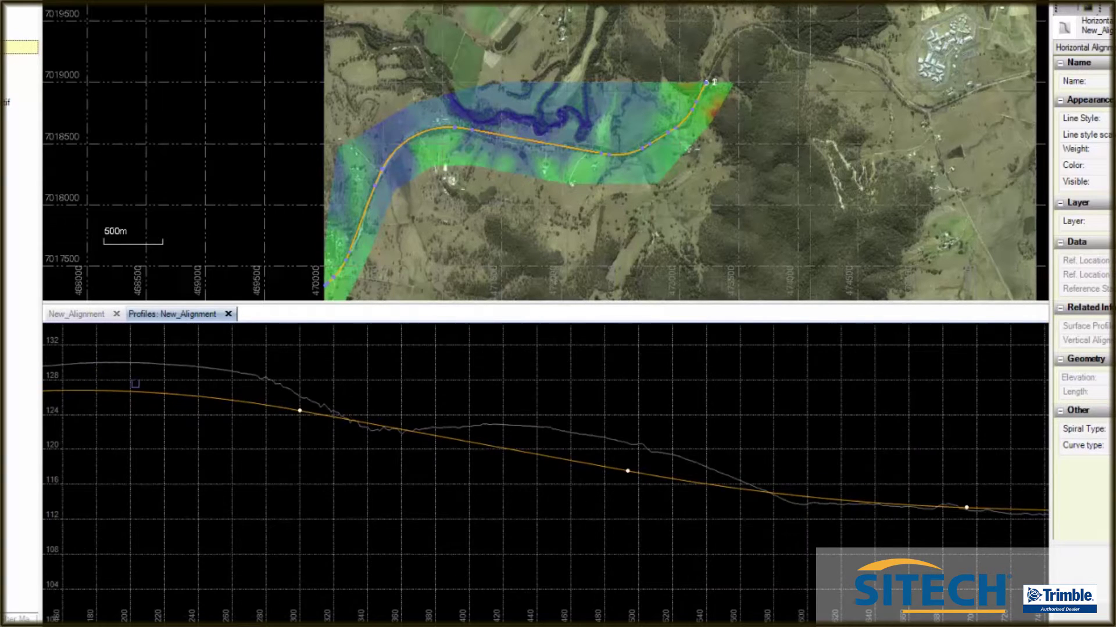
{"action": "scroll", "coordinate": [413, 401], "scroll_direction": "down", "scroll_amount": 2}
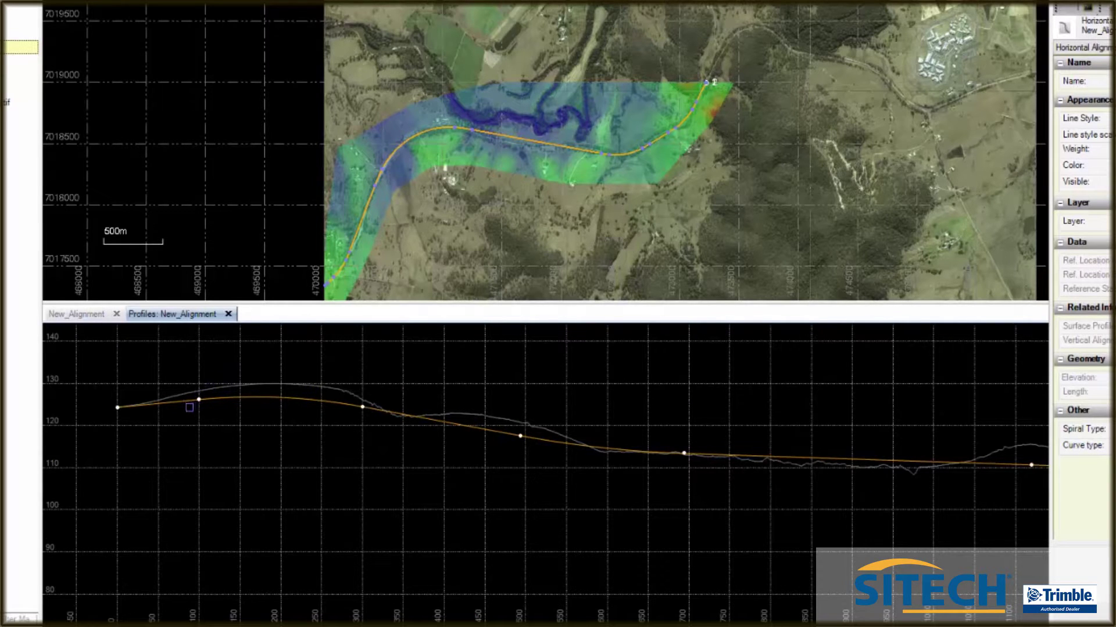
- Examine the full length of the vertical alignment against the ground surface in the profile
{"action": "scroll", "coordinate": [151, 402], "scroll_direction": "down", "scroll_amount": 2}
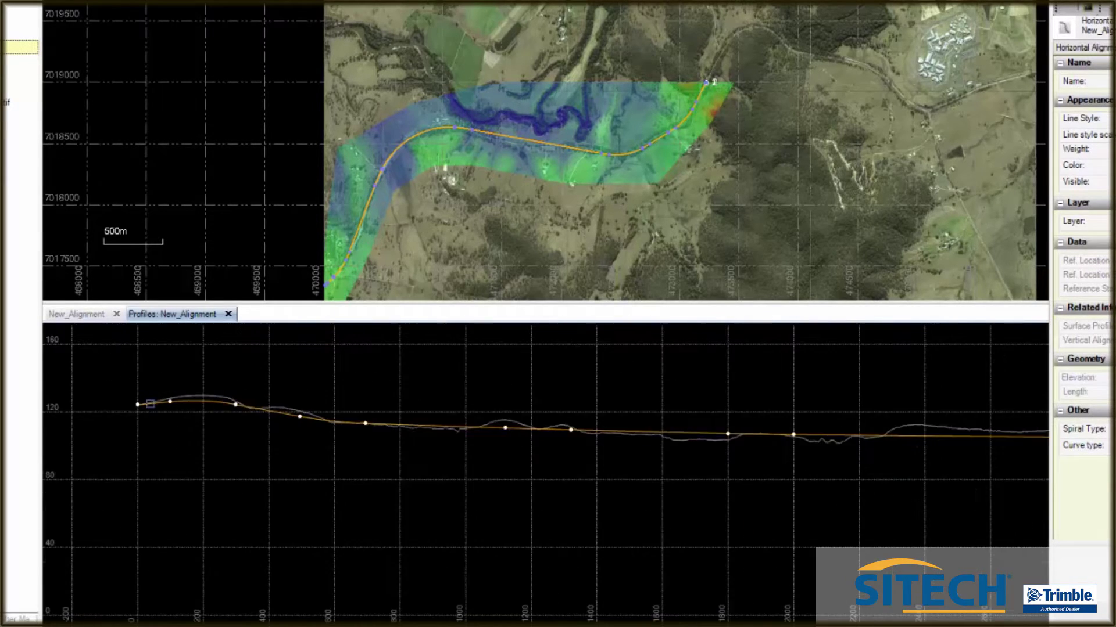
{"action": "scroll", "coordinate": [155, 402], "scroll_direction": "down", "scroll_amount": 1}
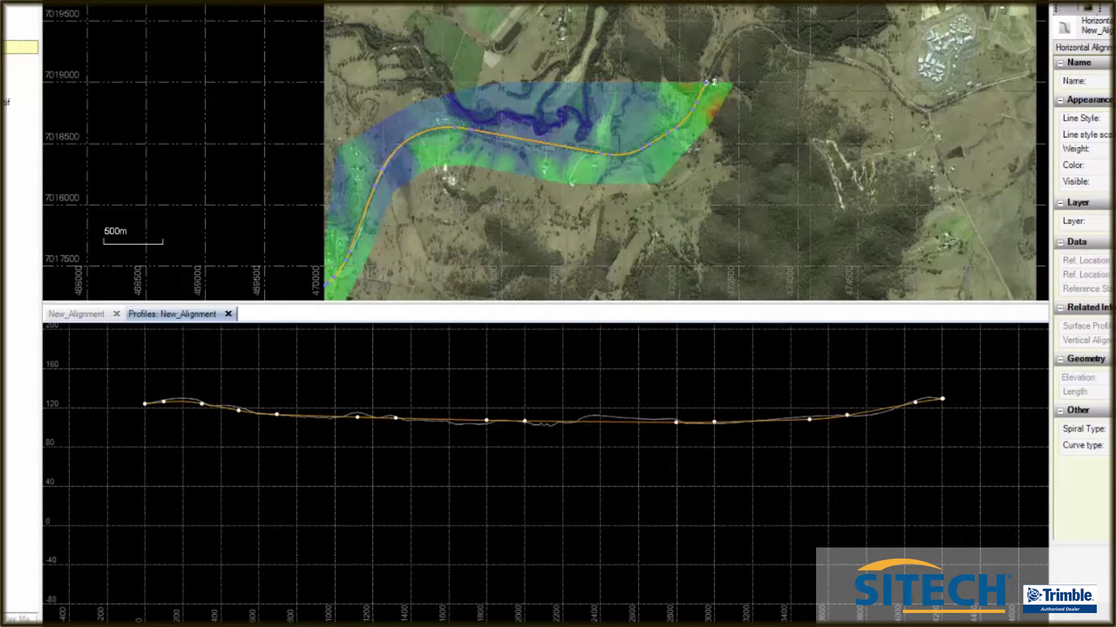
{"action": "scroll", "coordinate": [531, 361], "scroll_direction": "up", "scroll_amount": 1}
{"action": "scroll", "coordinate": [531, 361], "scroll_direction": "up", "scroll_amount": 1}
{"action": "scroll", "coordinate": [539, 370], "scroll_direction": "down", "scroll_amount": 1}
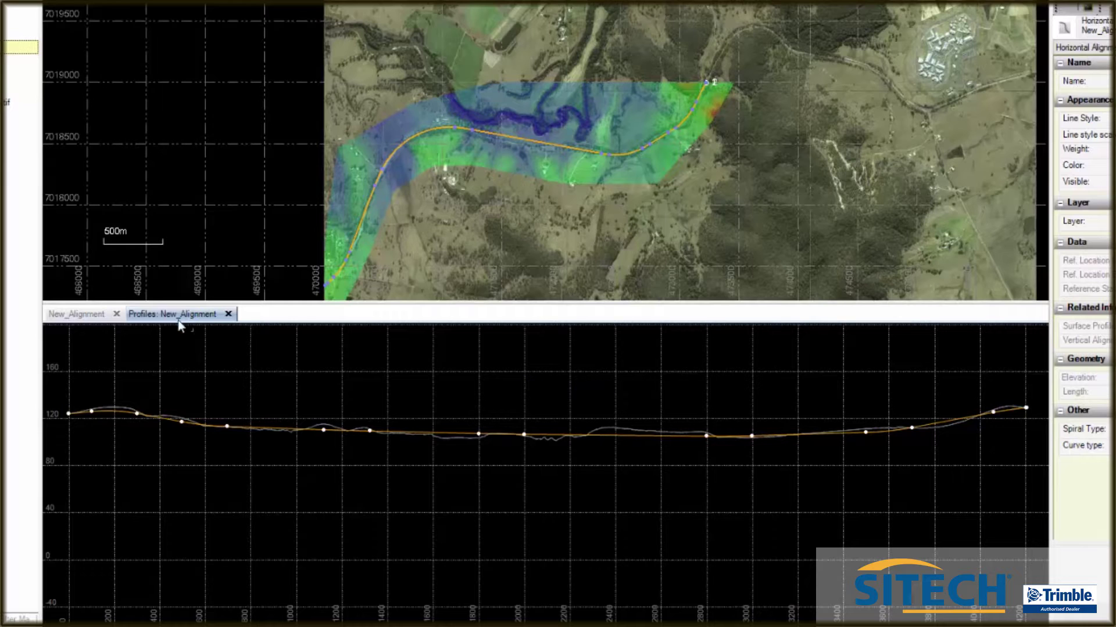
- In New_Alignment's superelevation settings, give the curve at 0+244.86 a normal cross slope of -3% and a maximum superelevation of 3%
{"action": "left_click", "coordinate": [100, 316]}
{"action": "left_click", "coordinate": [51, 507]}
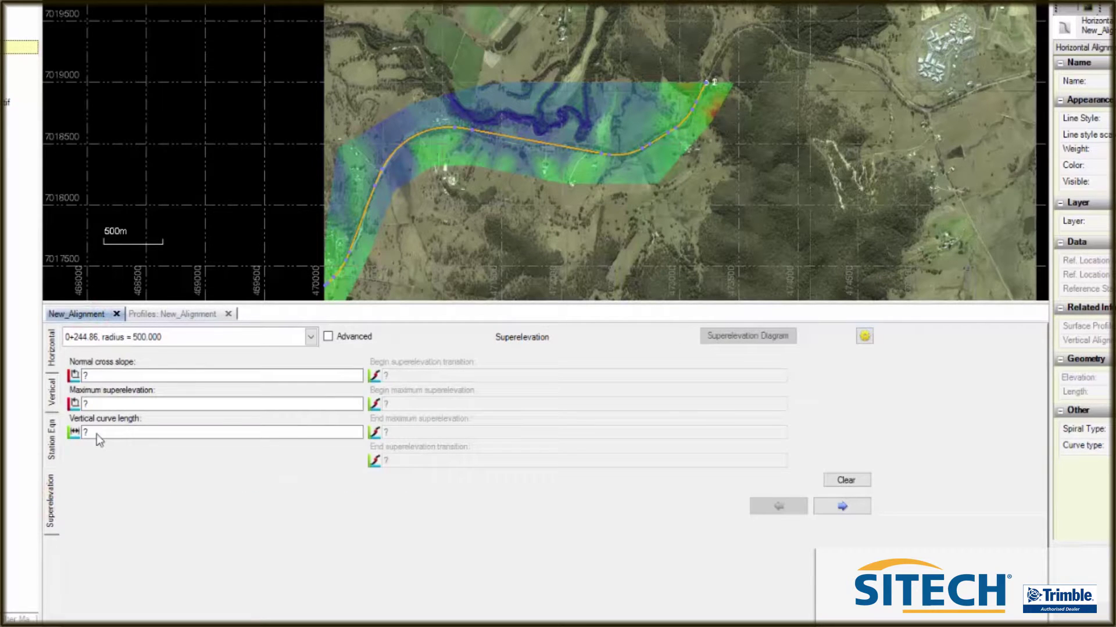
{"action": "left_click", "coordinate": [93, 376]}
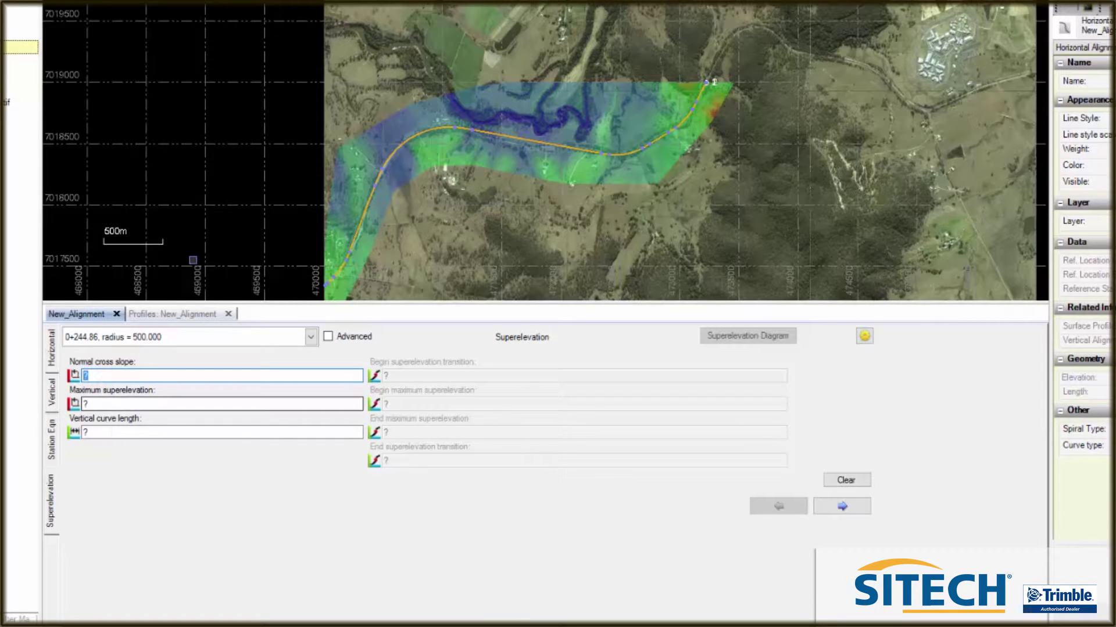
{"action": "type", "text": "-3"}
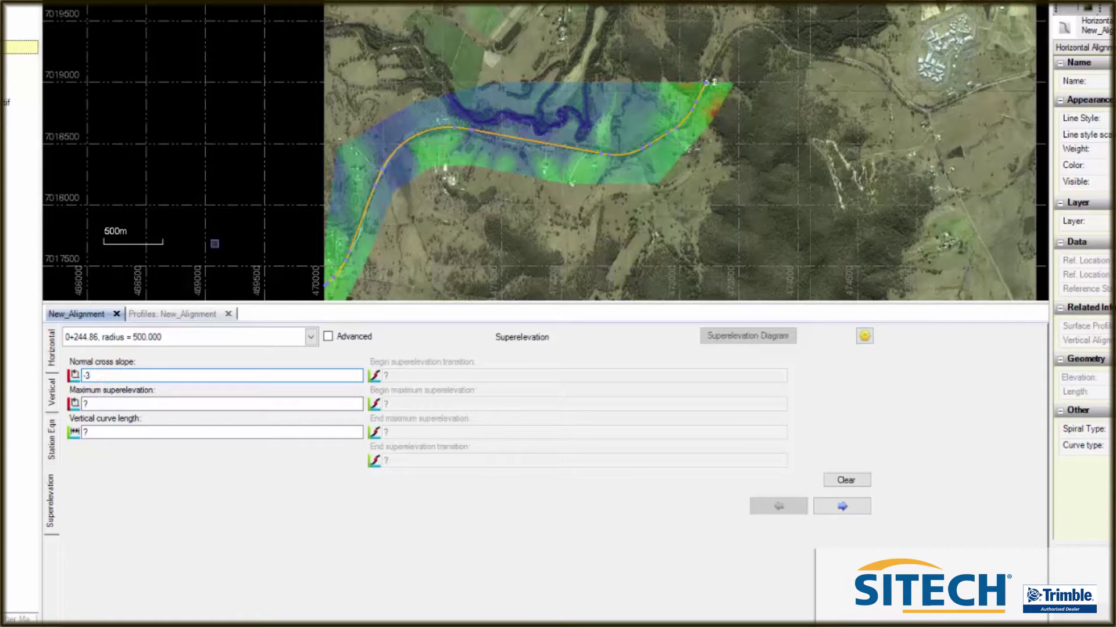
{"action": "left_click", "coordinate": [119, 403]}
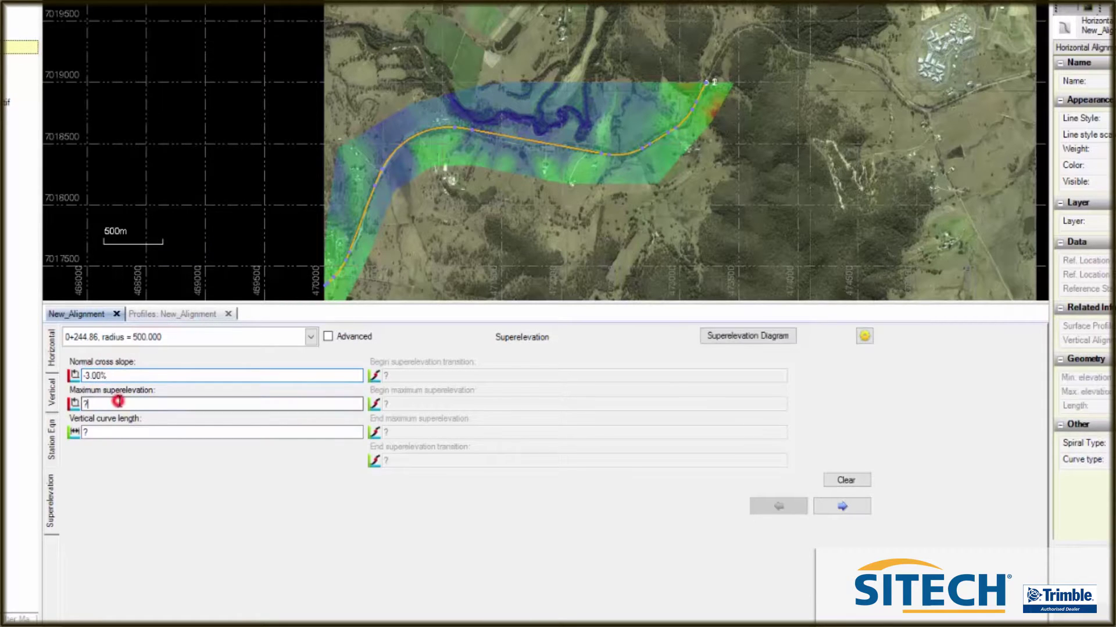
{"action": "type", "text": "3"}
- Set the superelevation vertical curve length to 40 for the curve at 0+244.86
{"action": "left_click", "coordinate": [96, 432]}
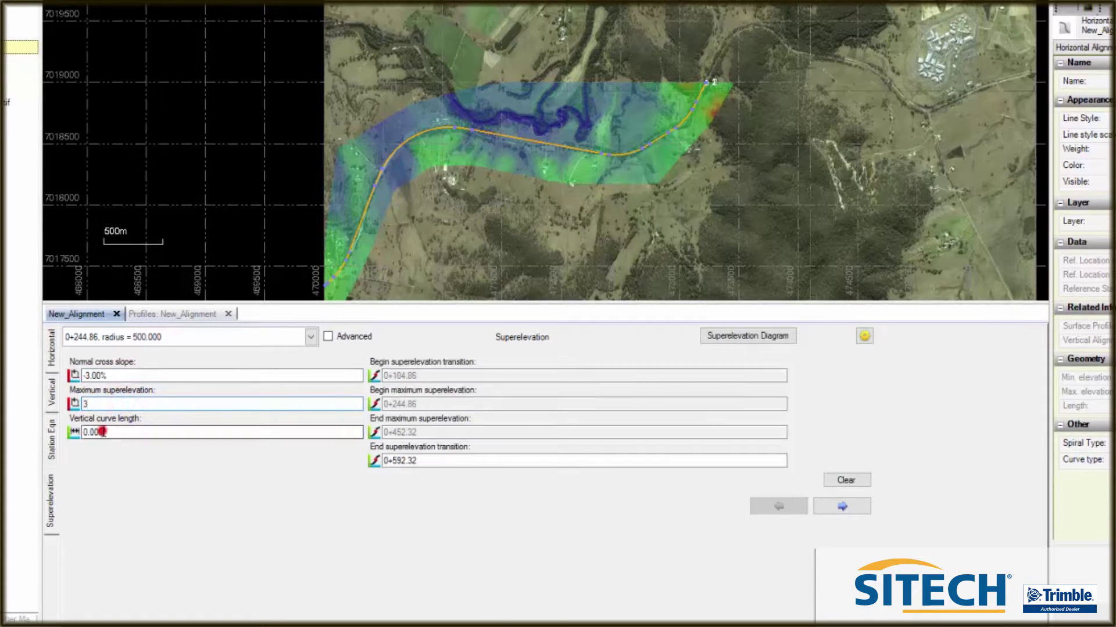
{"action": "left_click", "coordinate": [119, 433]}
{"action": "left_click", "coordinate": [119, 432]}
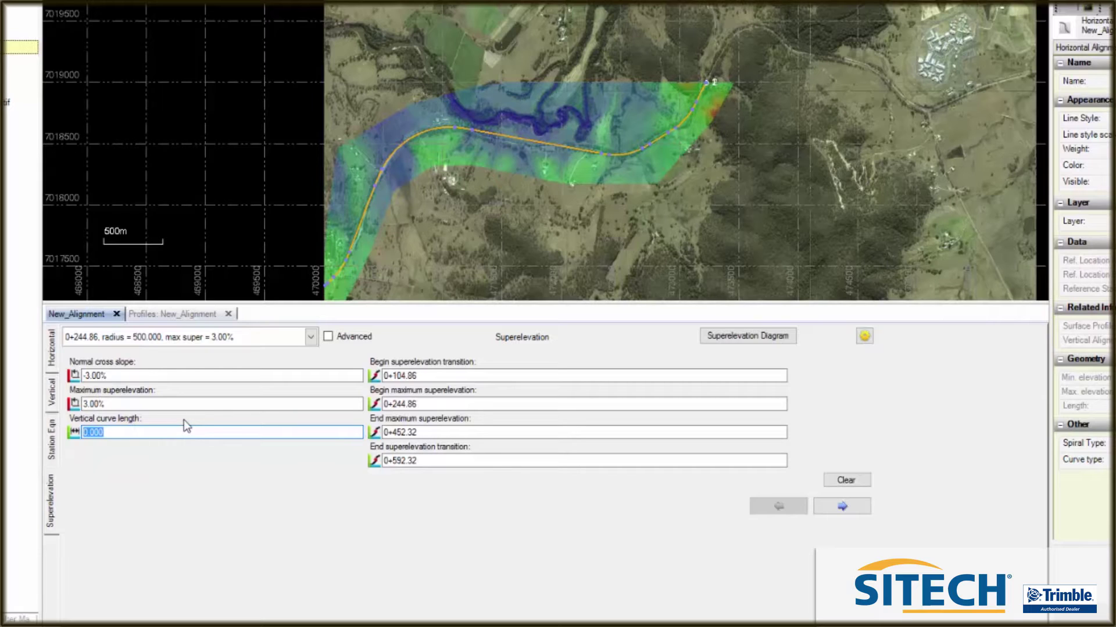
{"action": "type", "text": "40"}
{"action": "key", "text": "Tab"}
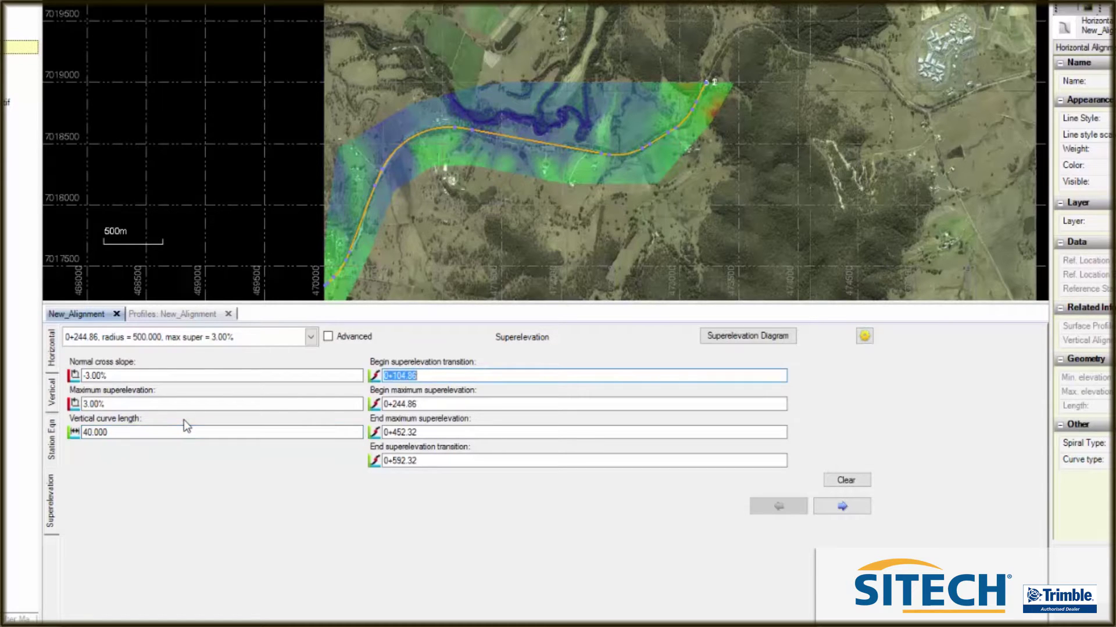
- For the curve at 0+777.69, set the superelevation vertical curve length to 40 and fill in the maximum superelevation
{"action": "left_click", "coordinate": [842, 506]}
{"action": "left_click", "coordinate": [100, 433]}
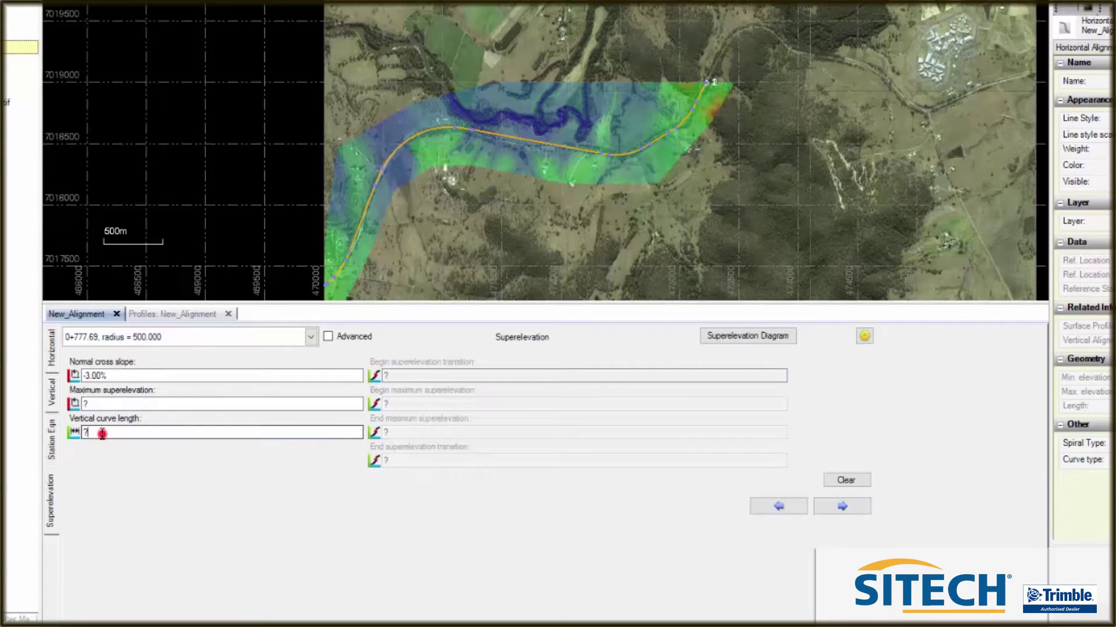
{"action": "double_click", "coordinate": [100, 433]}
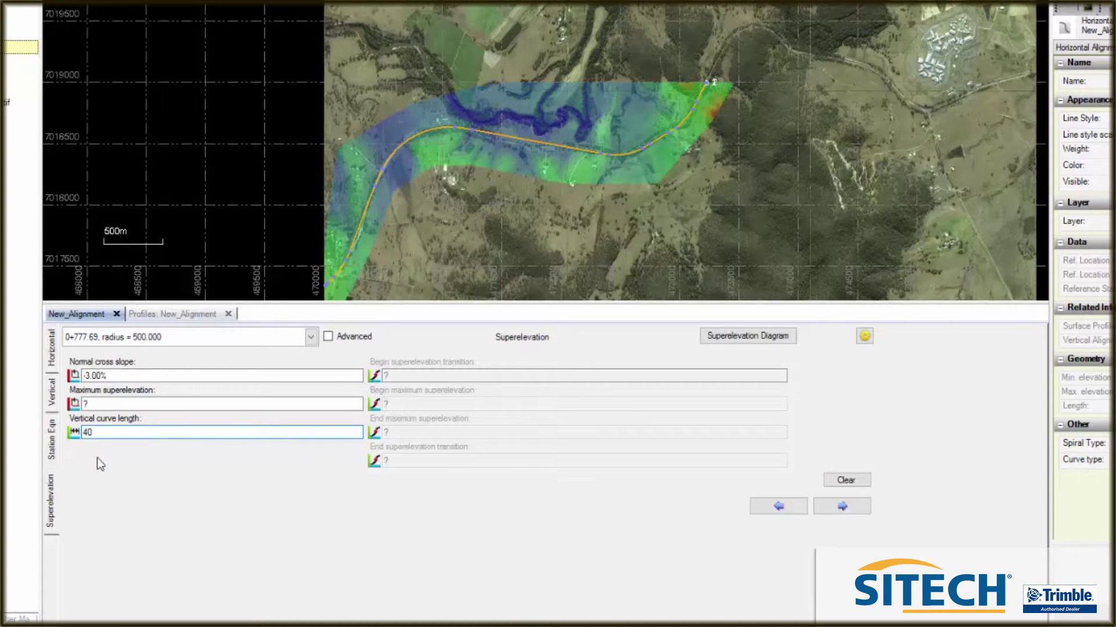
{"action": "left_click", "coordinate": [100, 402]}
{"action": "left_click", "coordinate": [100, 401]}
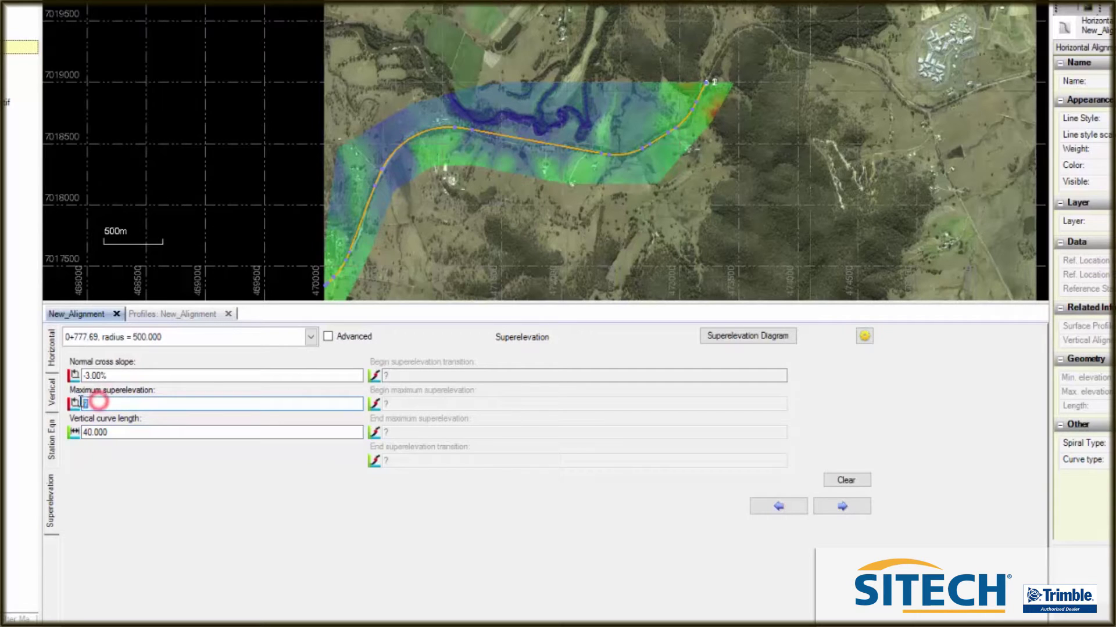
- Give the 650 radius curve at 2+387.85 a maximum superelevation of 3% and a vertical curve length of 40
{"action": "left_click", "coordinate": [842, 506]}
{"action": "left_click", "coordinate": [115, 403]}
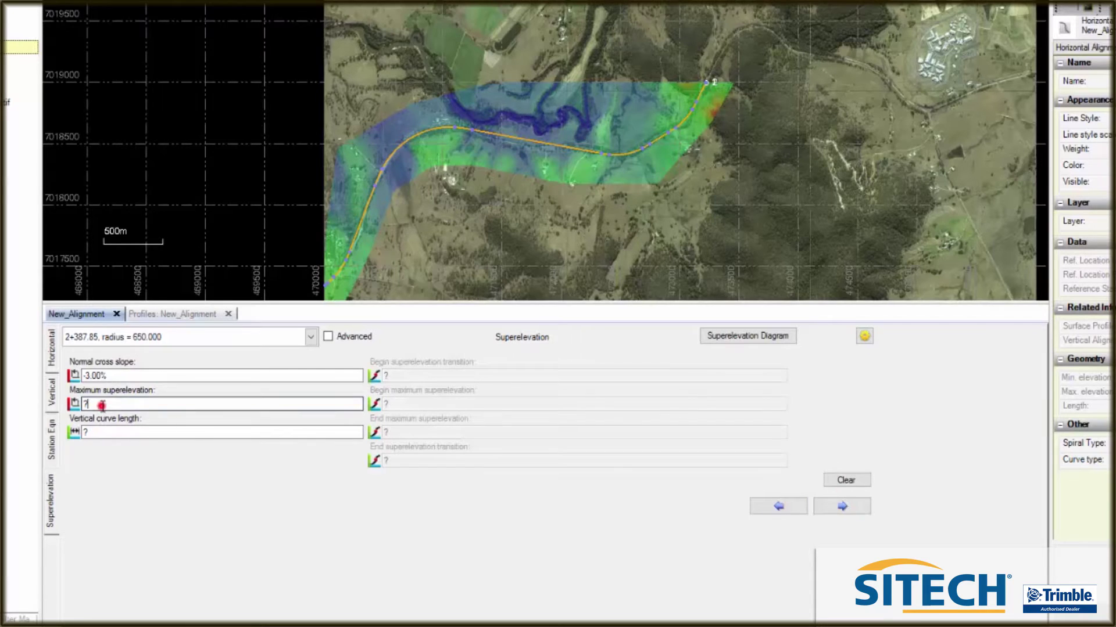
{"action": "type", "text": "3"}
{"action": "left_click", "coordinate": [110, 432]}
{"action": "double_click", "coordinate": [122, 431]}
{"action": "type", "text": "40"}
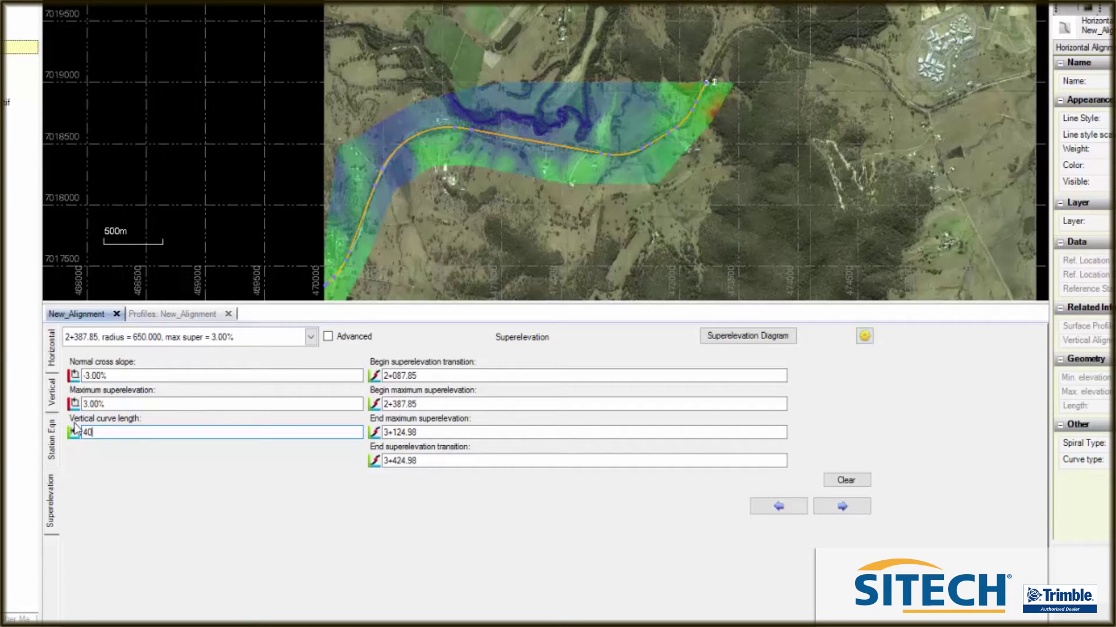
- Set the maximum superelevation to 3% and the vertical curve length to 40 for the last curve at 3+927.15
{"action": "left_click", "coordinate": [844, 507]}
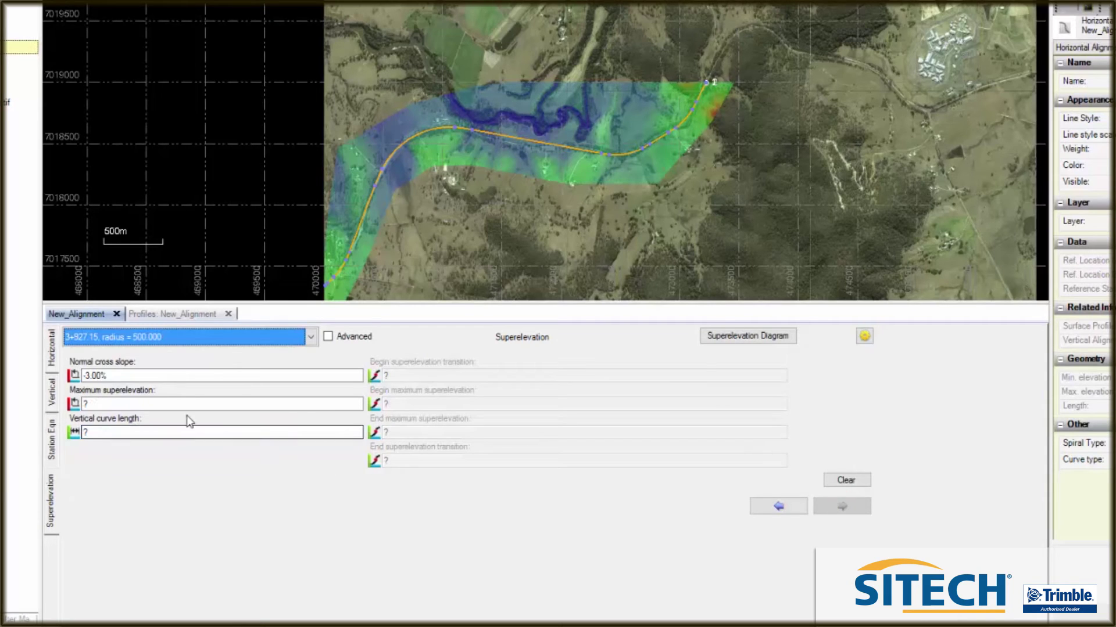
{"action": "left_click", "coordinate": [95, 403]}
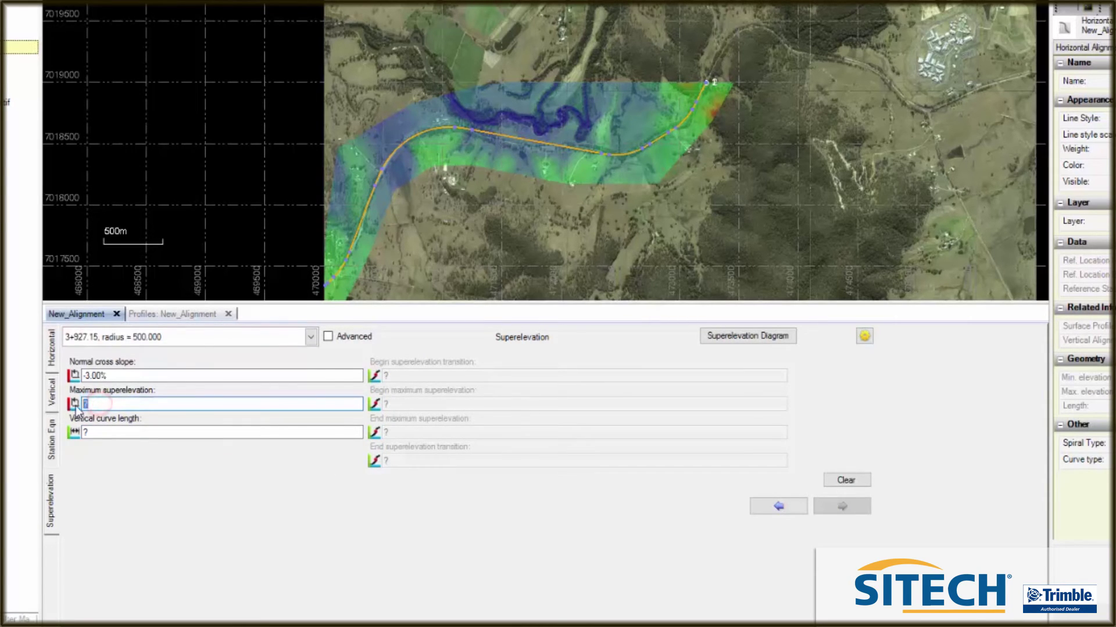
{"action": "type", "text": "3"}
{"action": "key", "text": "Tab"}
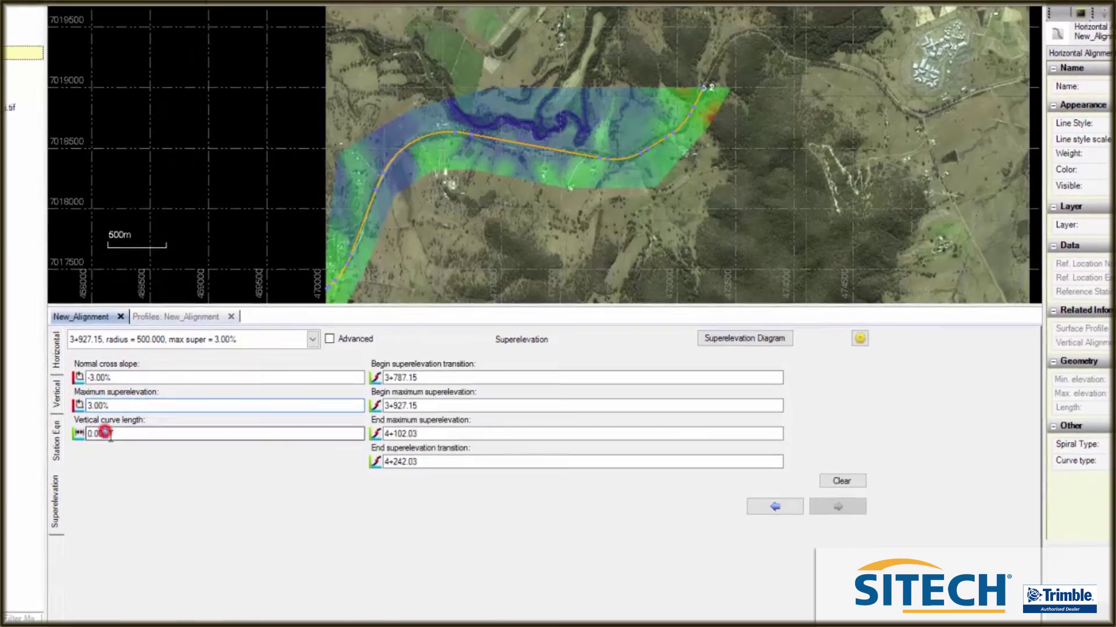
{"action": "type", "text": "40"}
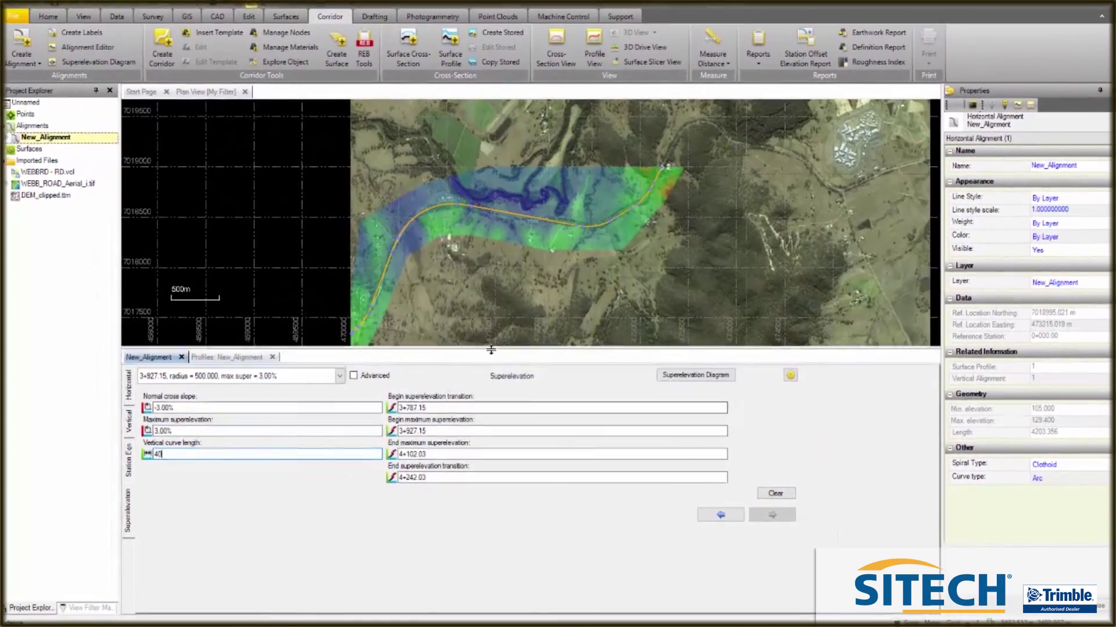
- Enlarge the plan view and review New_Alignment's horizontal and vertical definitions
{"action": "left_click_drag", "start_coordinate": [492, 349], "coordinate": [489, 386]}
{"action": "left_click", "coordinate": [132, 464]}
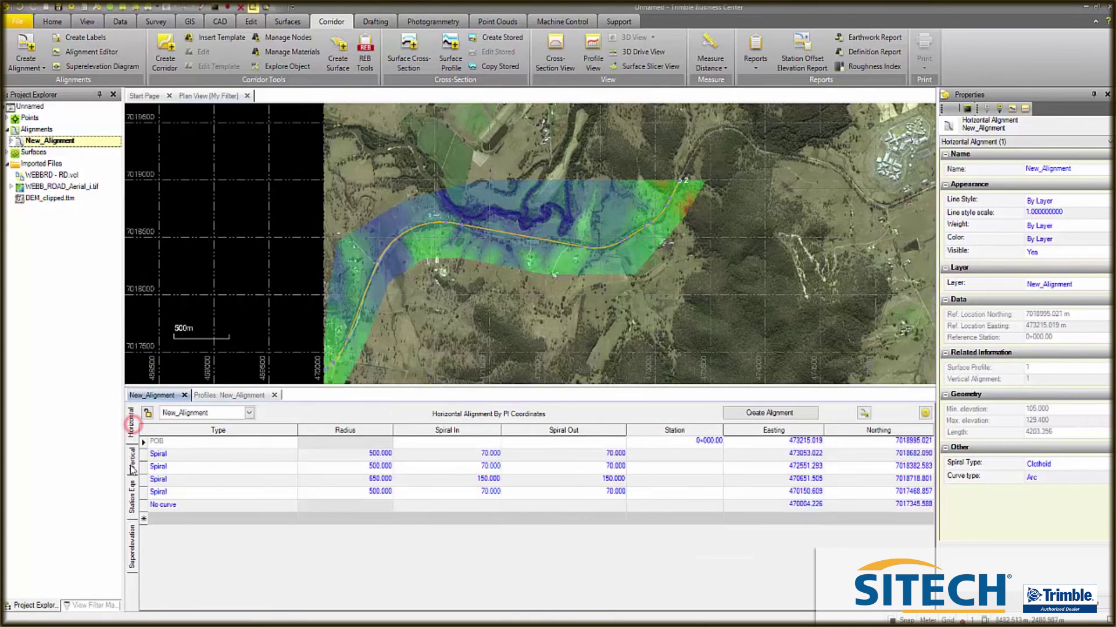